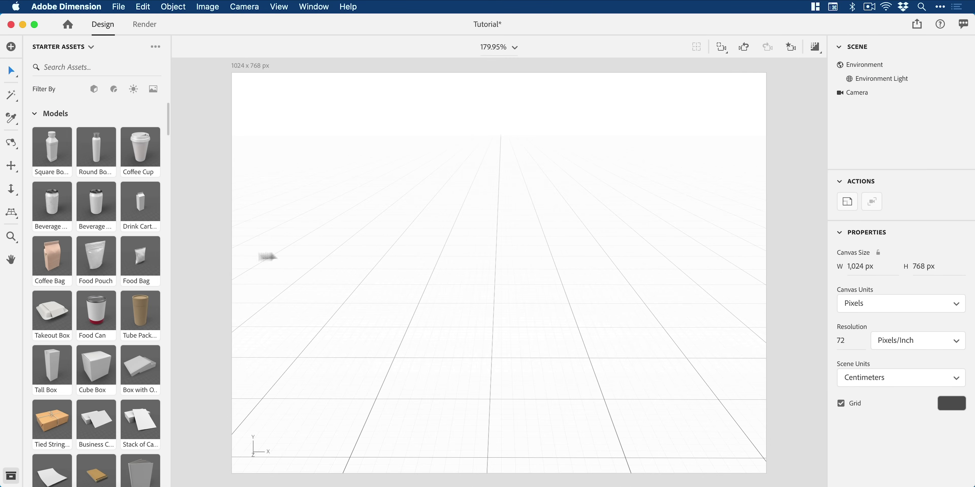
- Change the asset panel source from Starter Assets to Libraries to list the Adobe Stock assets
scroll(100, 264, "down", 20)
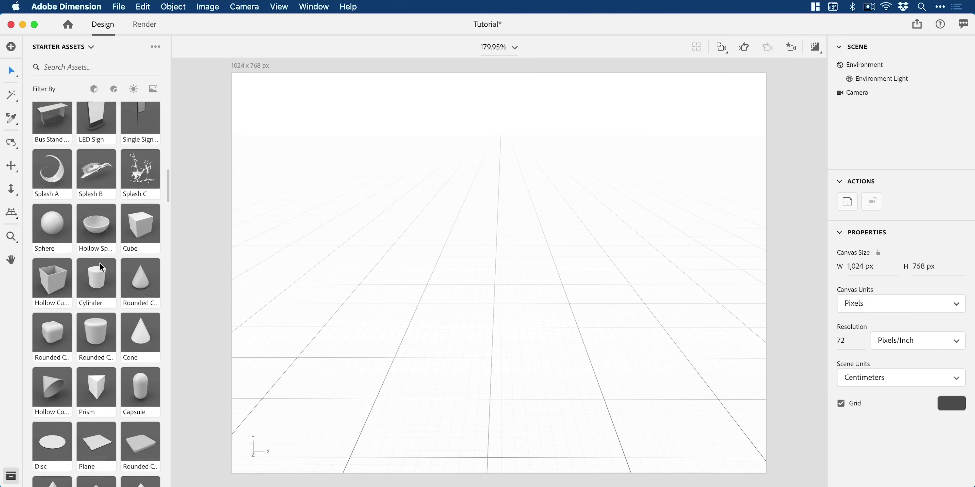
scroll(101, 265, "up", 20)
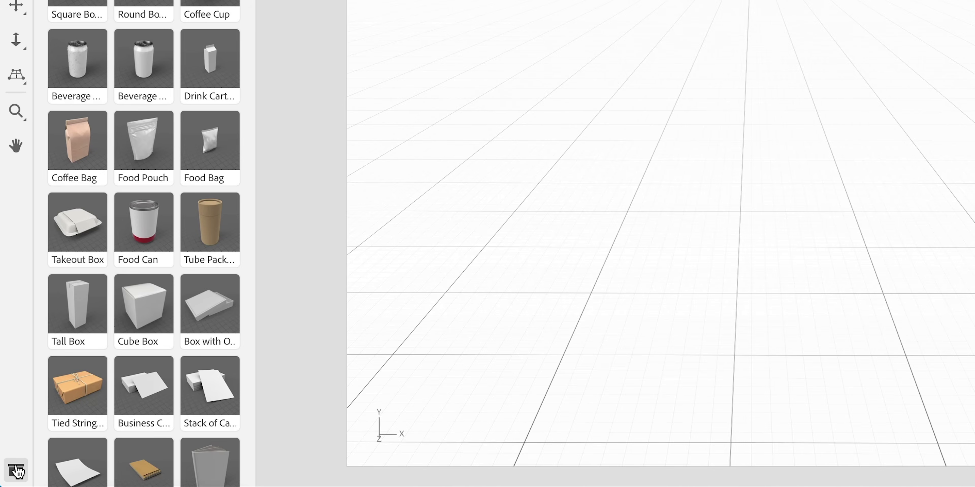
left_click(17, 470)
left_click(17, 471)
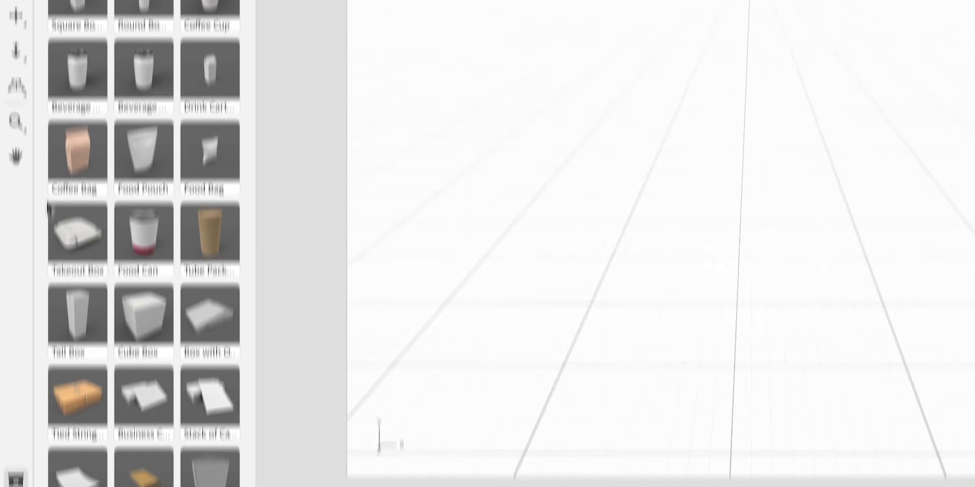
left_click(106, 72)
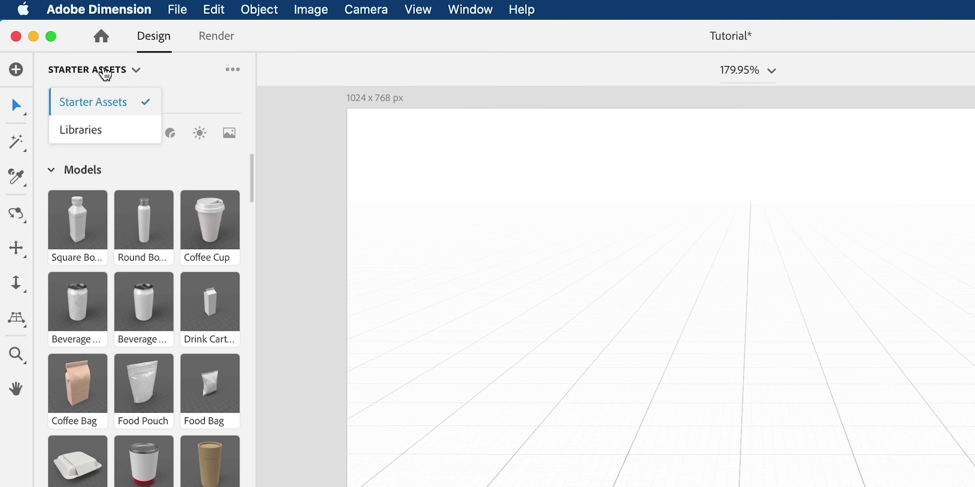
left_click(81, 131)
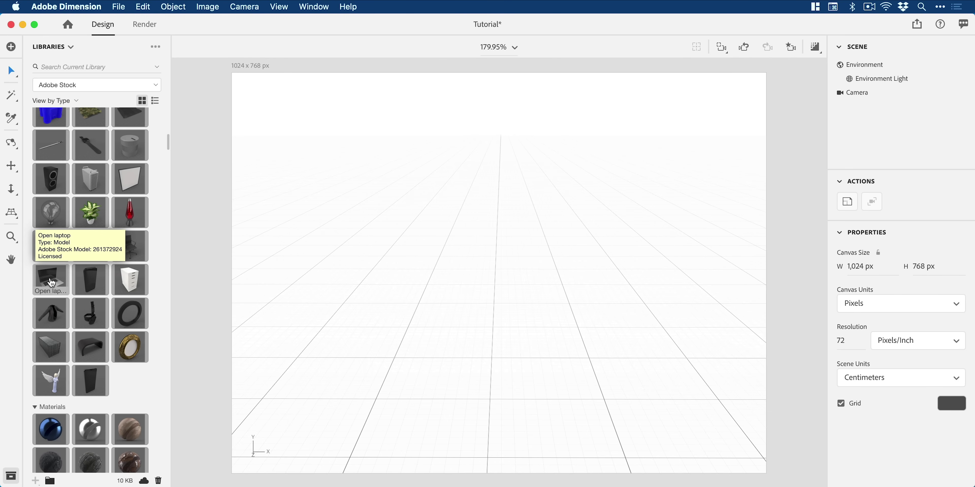
- Place the Open laptop model in the middle of the scene and orbit around to inspect it
left_click_drag(52, 283, 511, 382)
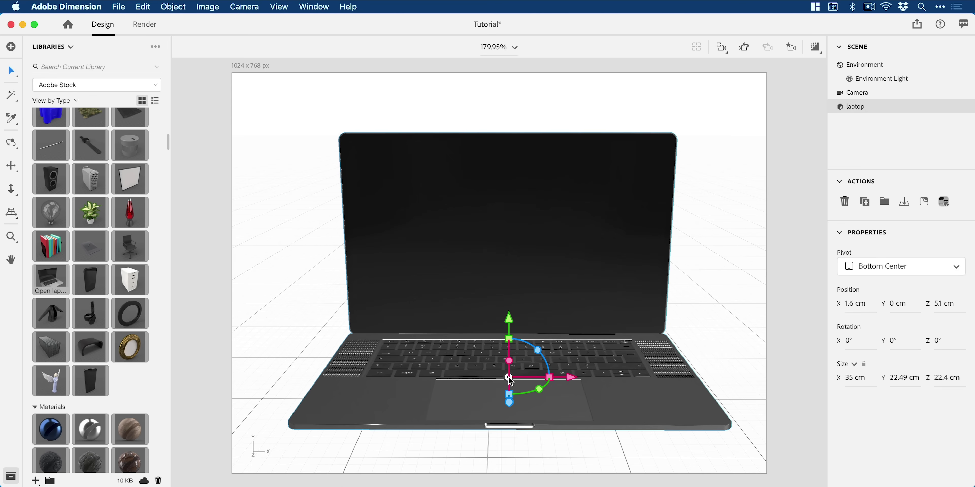
left_click(736, 236)
key("1")
key("1")
left_click_drag(652, 289, 681, 302)
key("2")
key("1")
key("2")
key("v")
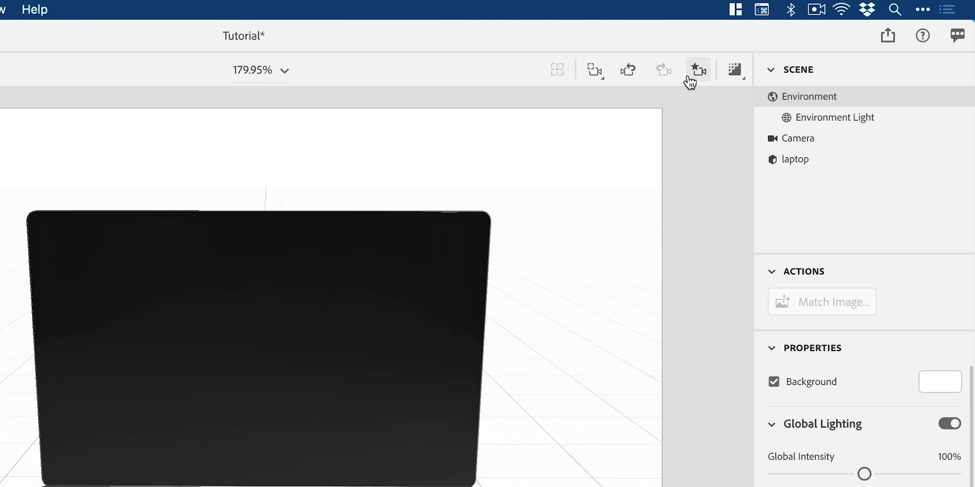
- Replace the old Front camera bookmark with a new one named Front for the current view
left_click(690, 82)
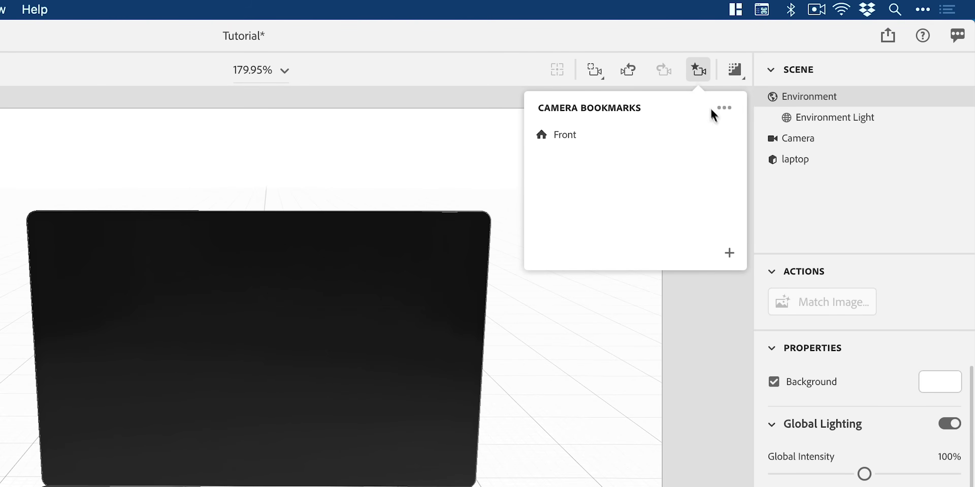
left_click(729, 135)
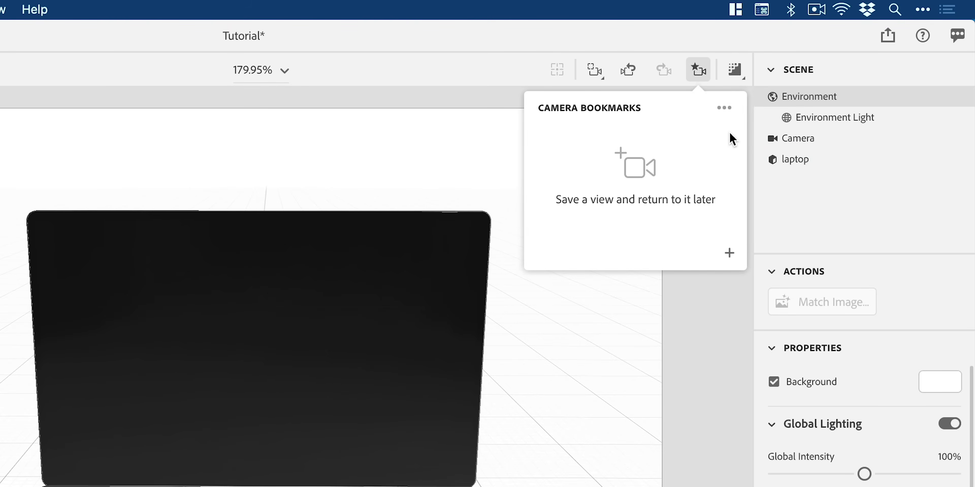
left_click(732, 260)
type("Front")
key("Return")
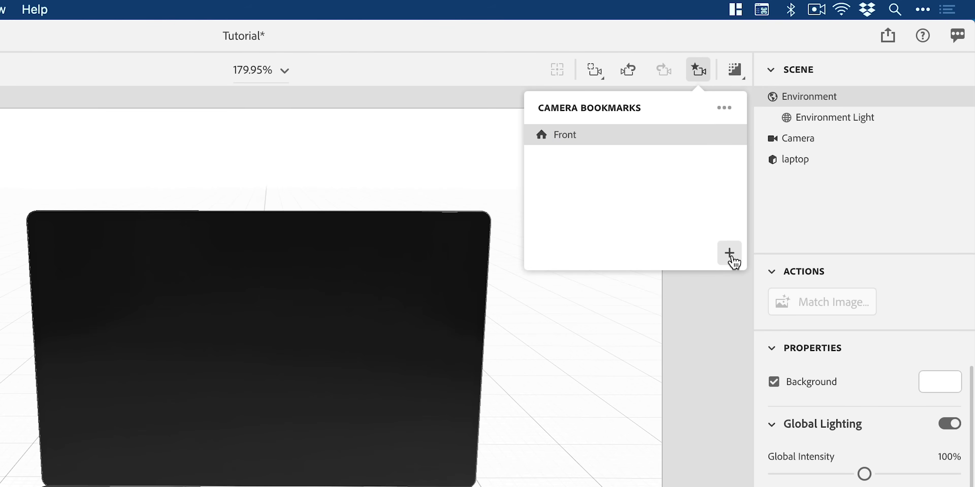
left_click(727, 312)
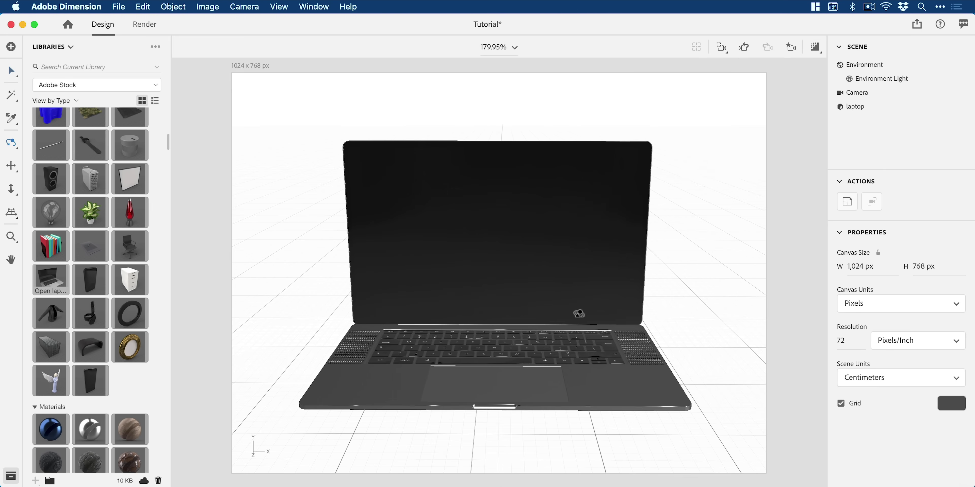
- Orbit to a high angle, then restore the Front bookmark view
left_click_drag(579, 314, 476, 390)
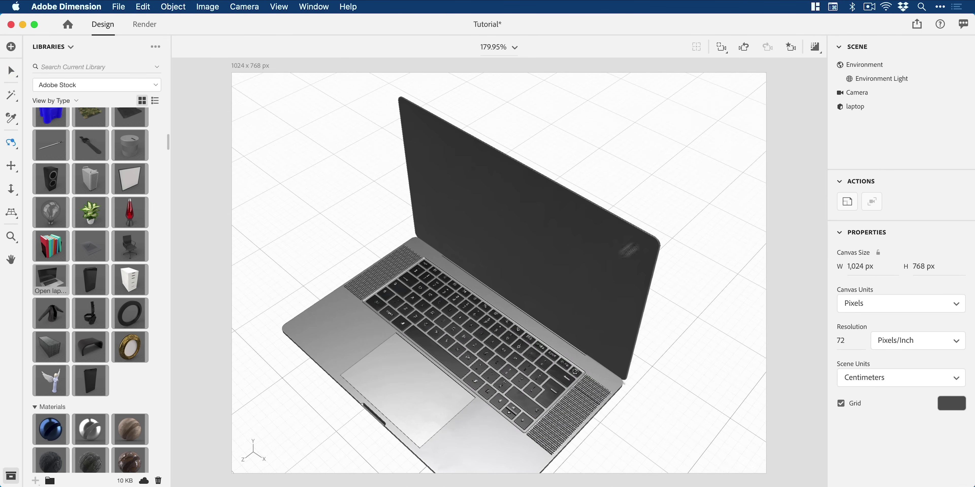
left_click(791, 48)
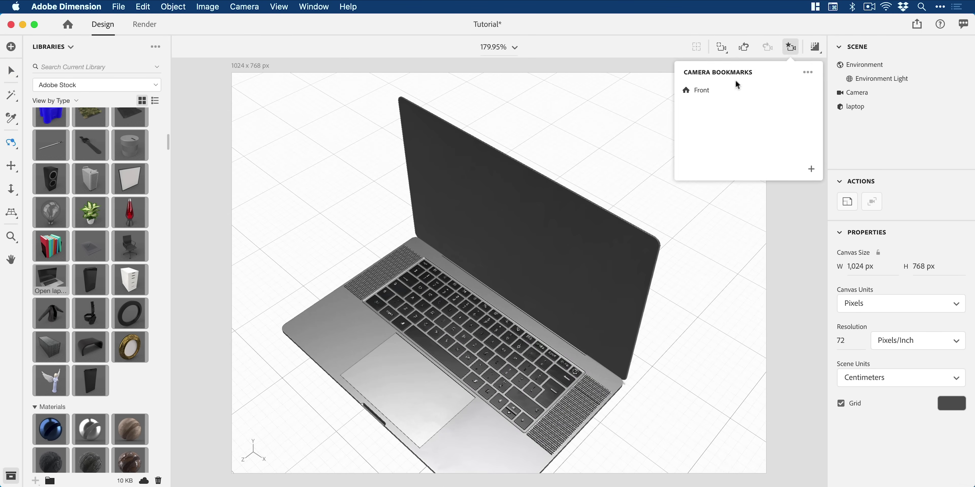
left_click(725, 93)
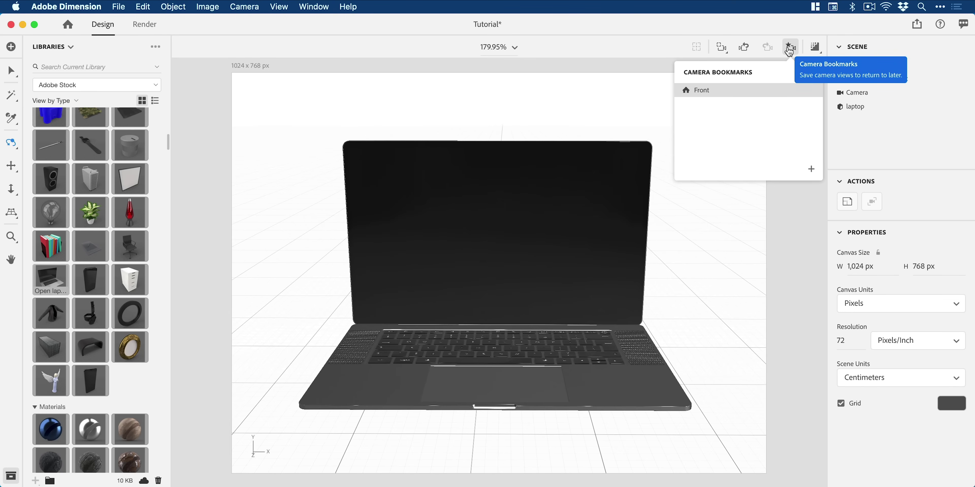
left_click(789, 51)
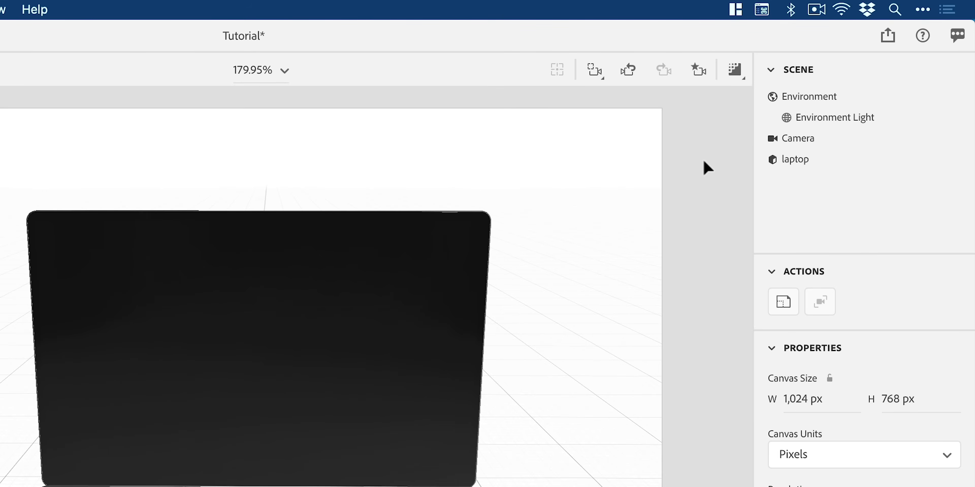
left_click(803, 164)
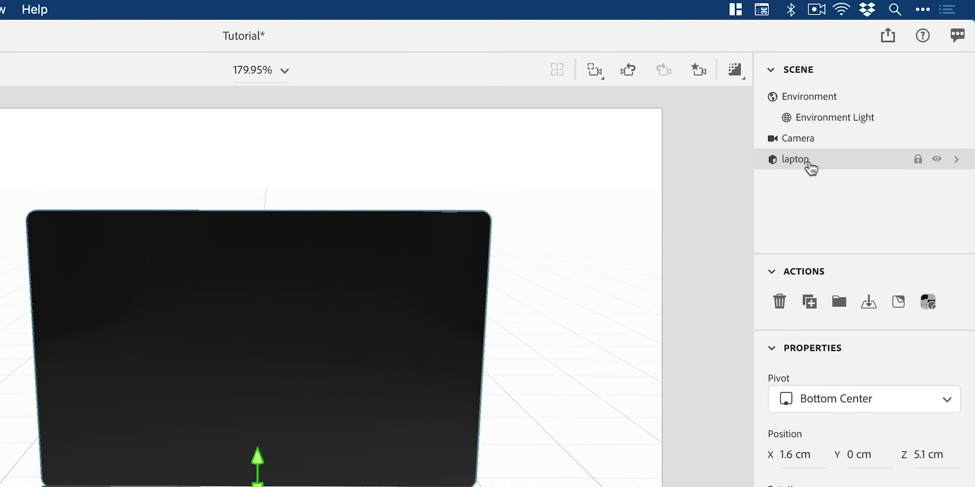
key("super+g")
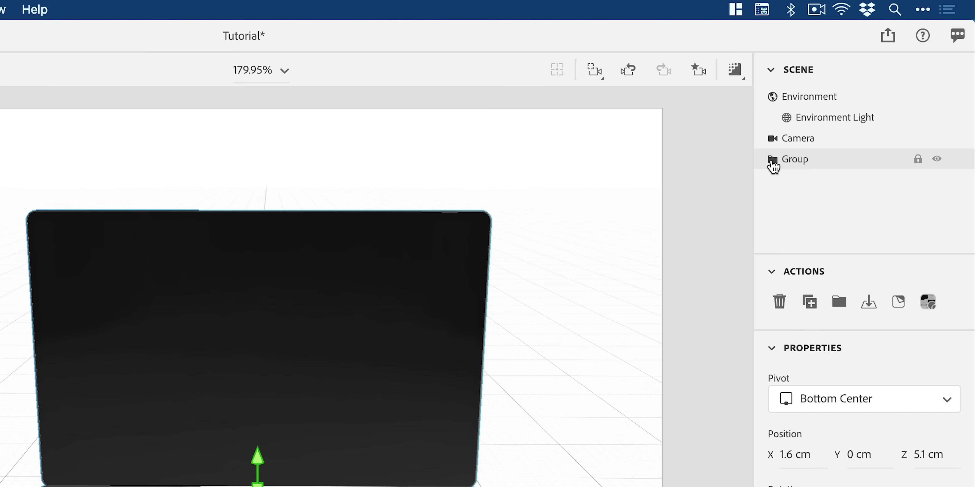
left_click(773, 161)
left_click(802, 186)
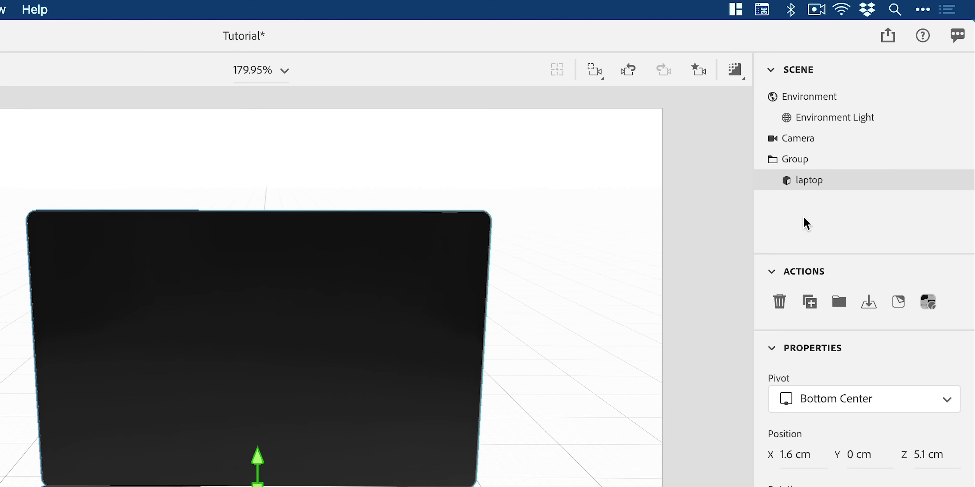
mouse_move(790, 188)
left_click(798, 166)
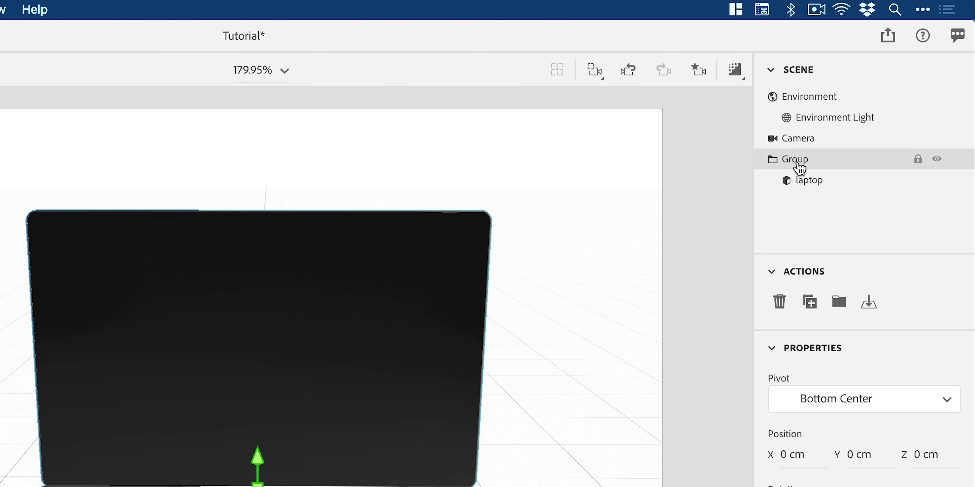
key("super+shift+g")
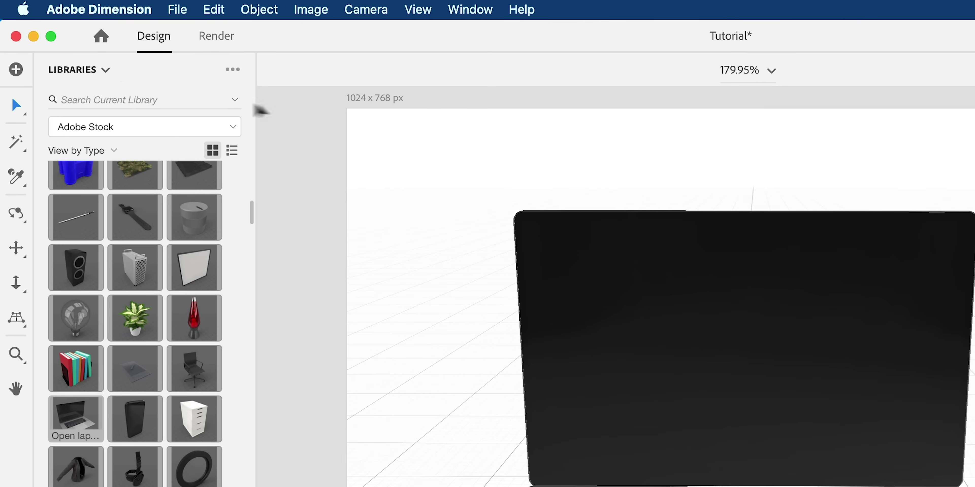
- Apply the Matte material from Starter Assets to the laptop, then reselect the laptop
left_click(87, 71)
left_click(92, 101)
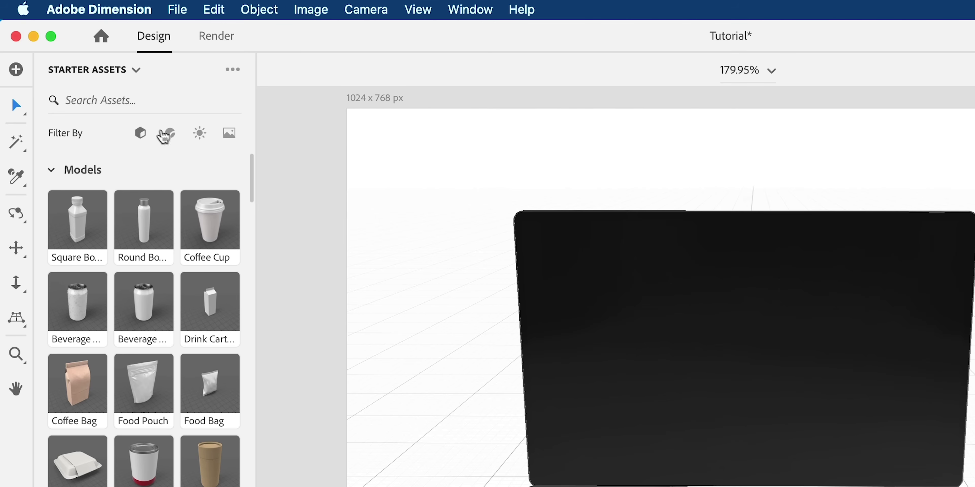
left_click(167, 135)
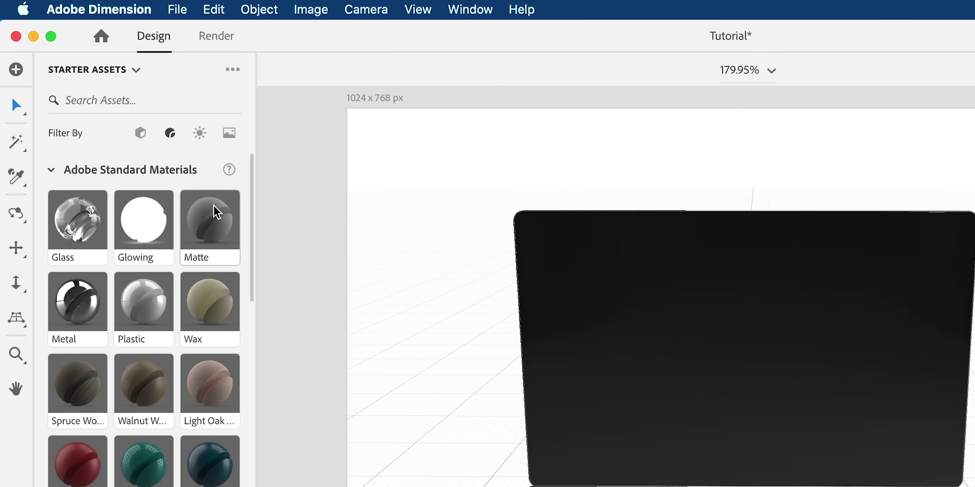
left_click_drag(215, 212, 803, 163)
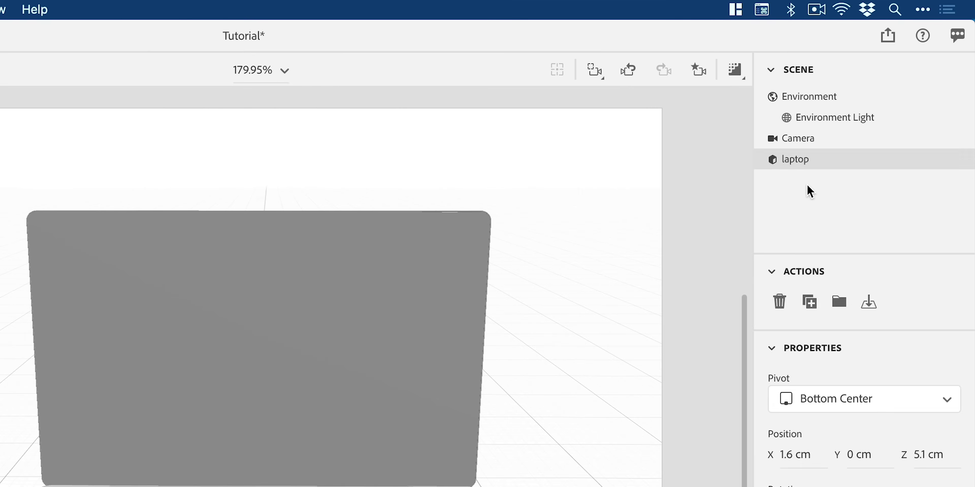
key("super+shift+a")
left_click(798, 161)
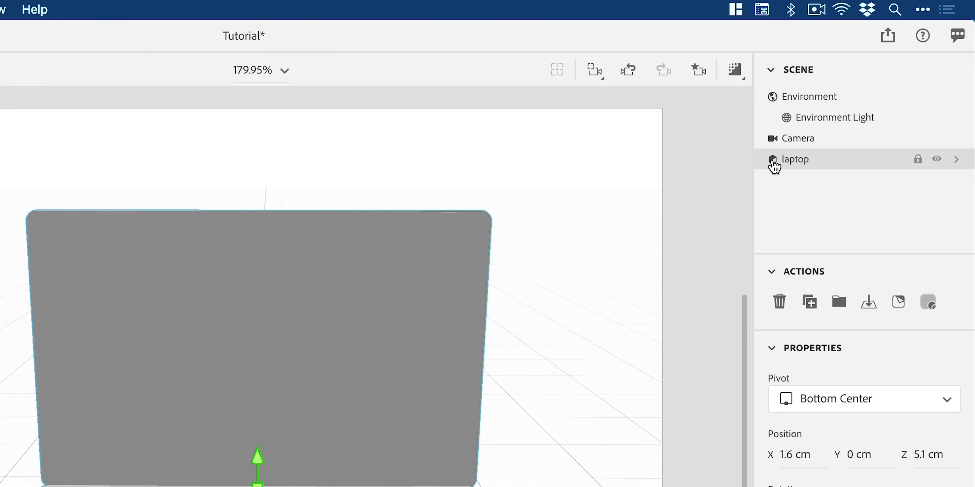
- Set the laptop's Matte base colour to medium blue, hex 5C6CFF, in the colour picker
double_click(773, 167)
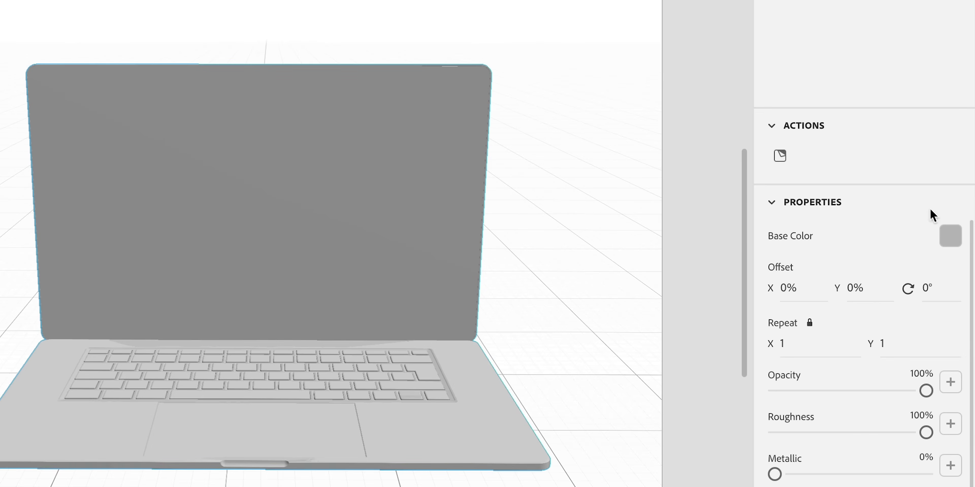
left_click(951, 236)
mouse_move(821, 237)
left_mouse_down()
mouse_move(781, 227)
mouse_move(871, 175)
mouse_move(824, 141)
mouse_move(855, 143)
mouse_move(846, 124)
mouse_move(845, 133)
mouse_move(852, 128)
left_mouse_up()
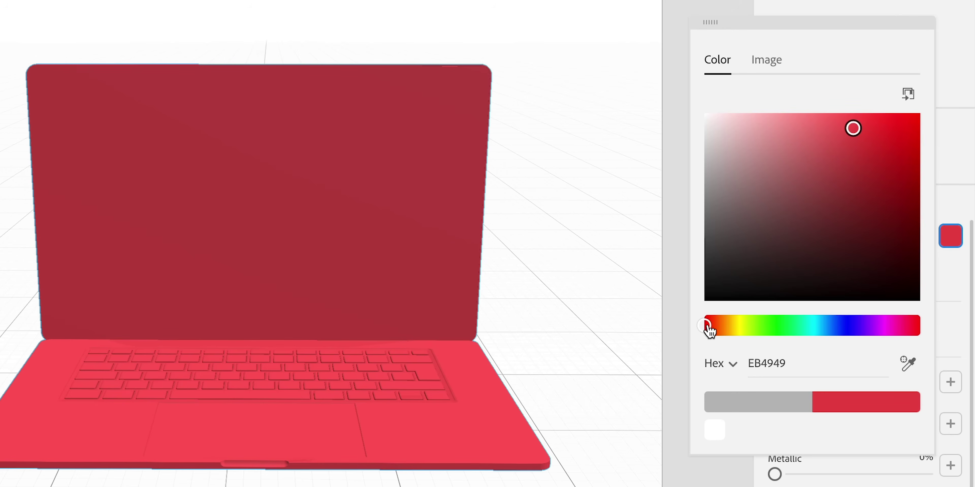
left_click_drag(709, 330, 839, 326)
mouse_move(855, 128)
left_mouse_down()
mouse_move(866, 118)
mouse_move(871, 127)
left_mouse_up()
left_click_drag(842, 325, 849, 326)
left_click_drag(870, 127, 843, 113)
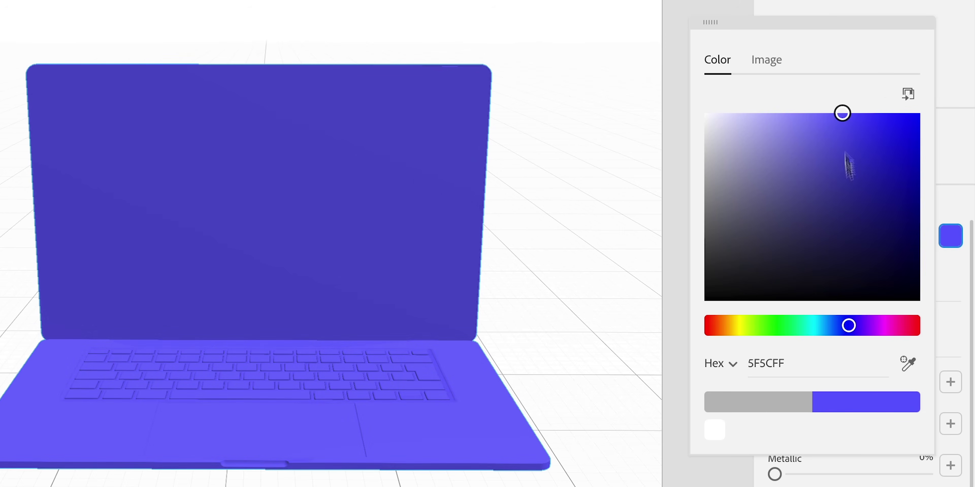
left_click_drag(847, 332, 846, 332)
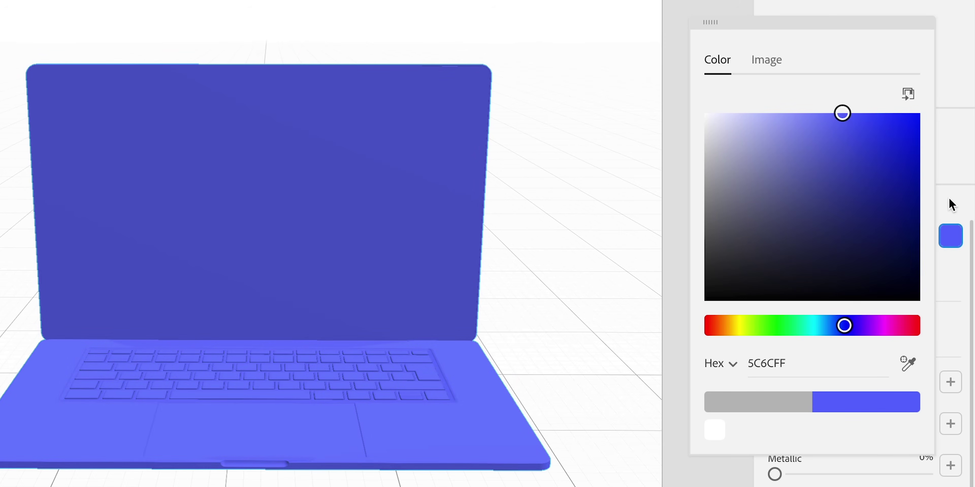
left_click(951, 206)
left_click(951, 231)
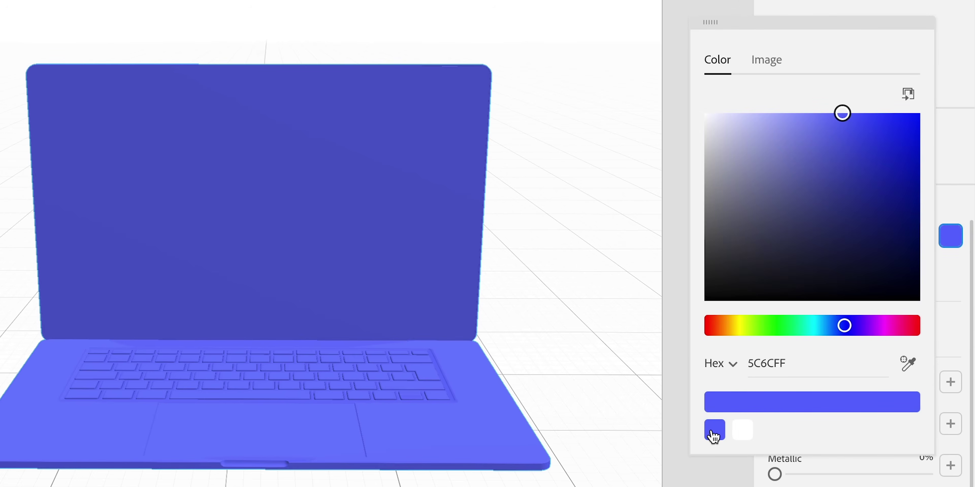
- Test roughness texture, Metallic and Glow, leaving Roughness at 100% and Metallic at 0%
left_click(958, 212)
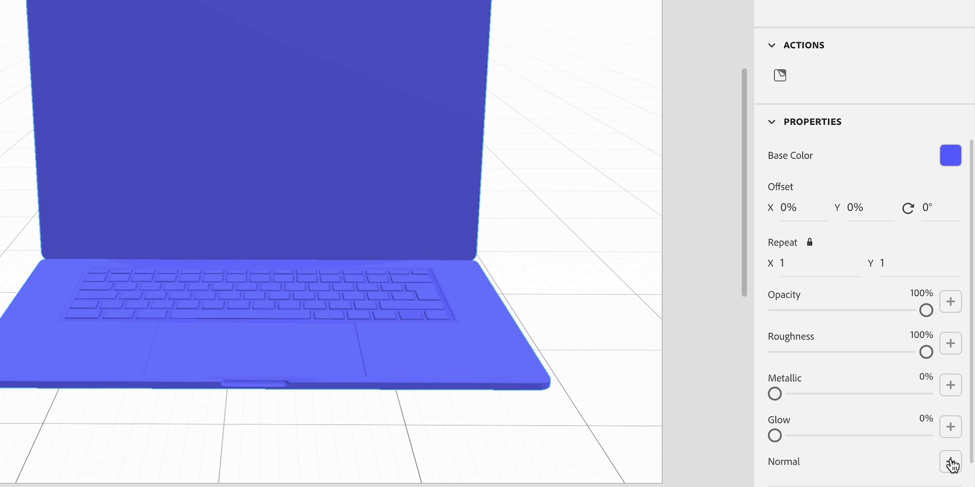
left_click(951, 344)
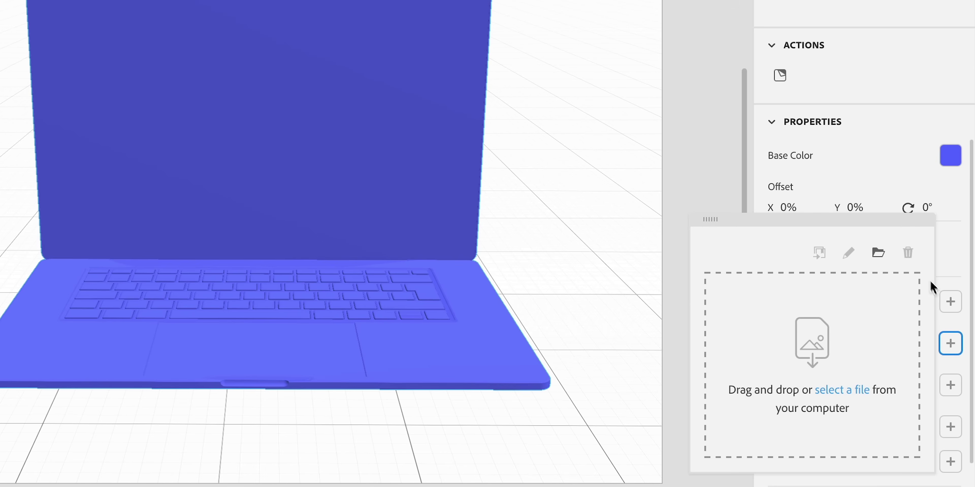
left_click(946, 267)
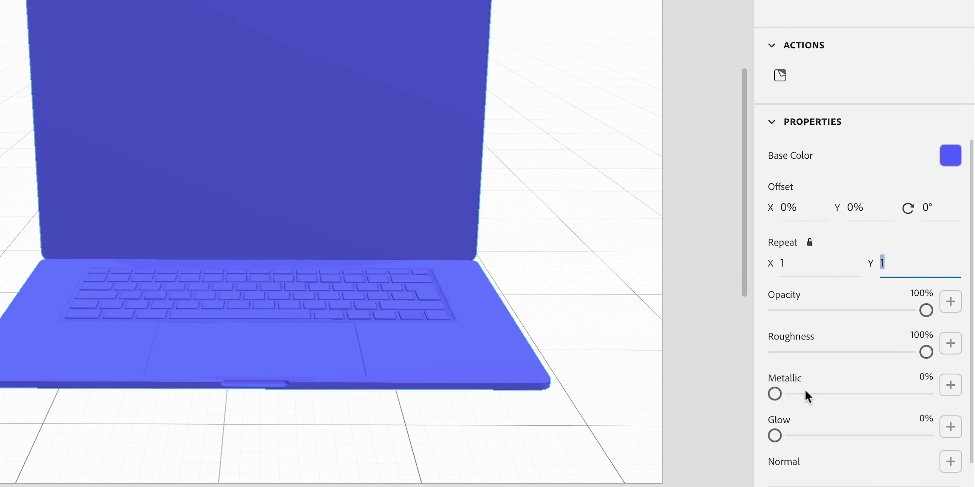
left_click_drag(775, 394, 968, 395)
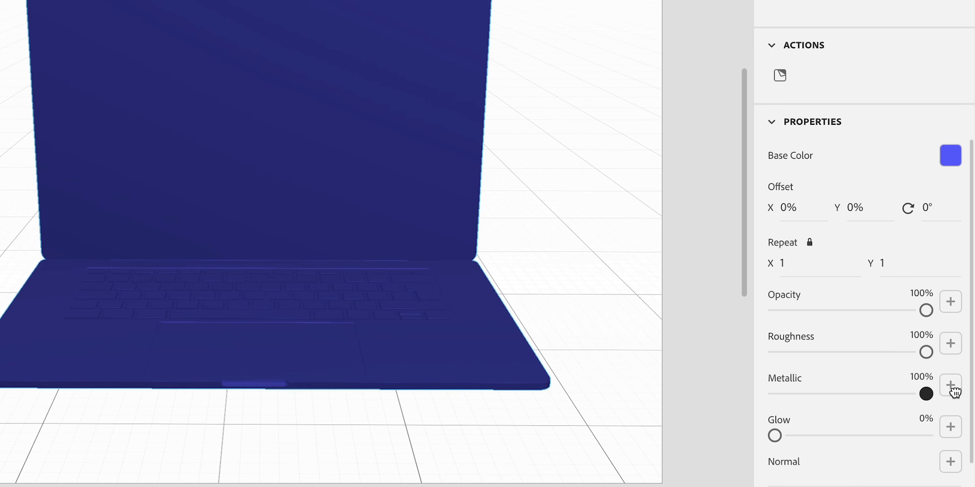
left_click_drag(925, 394, 733, 374)
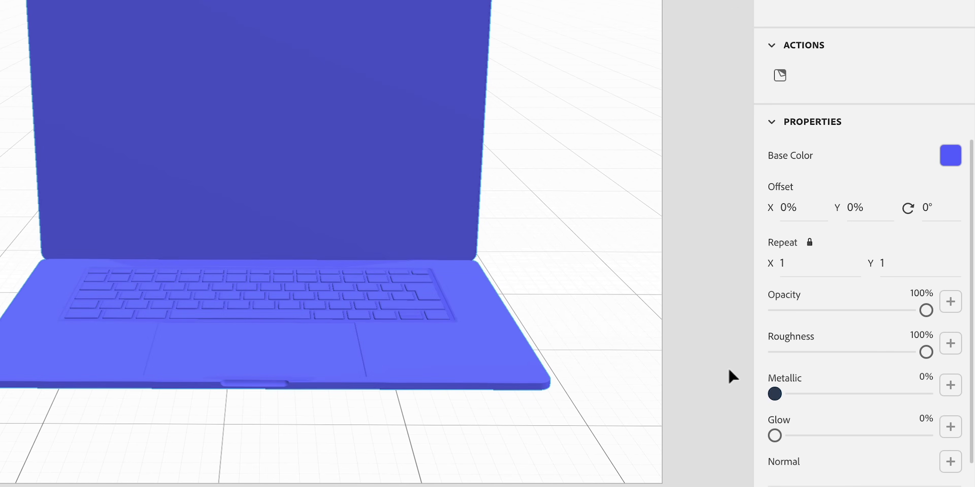
left_click_drag(775, 436, 742, 418)
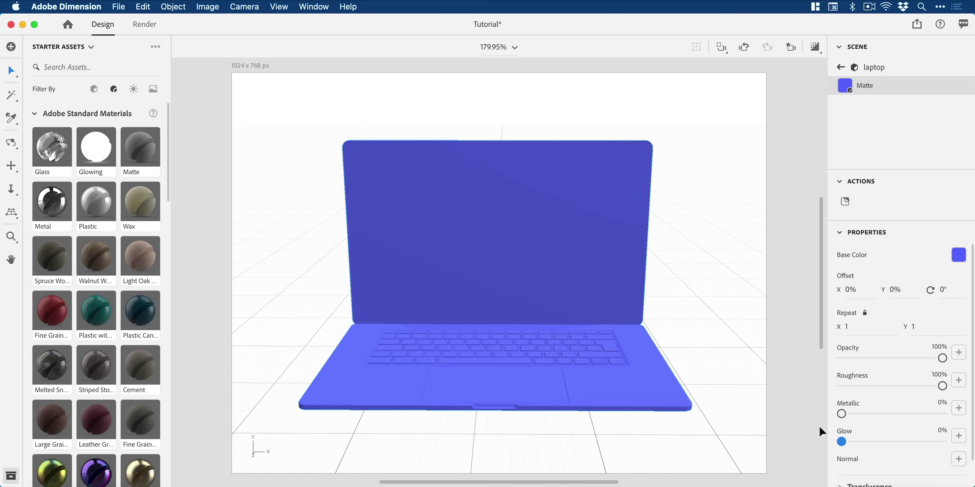
- Set the Environment background colour to the recent blue swatch 5C6CFF
left_click(788, 162)
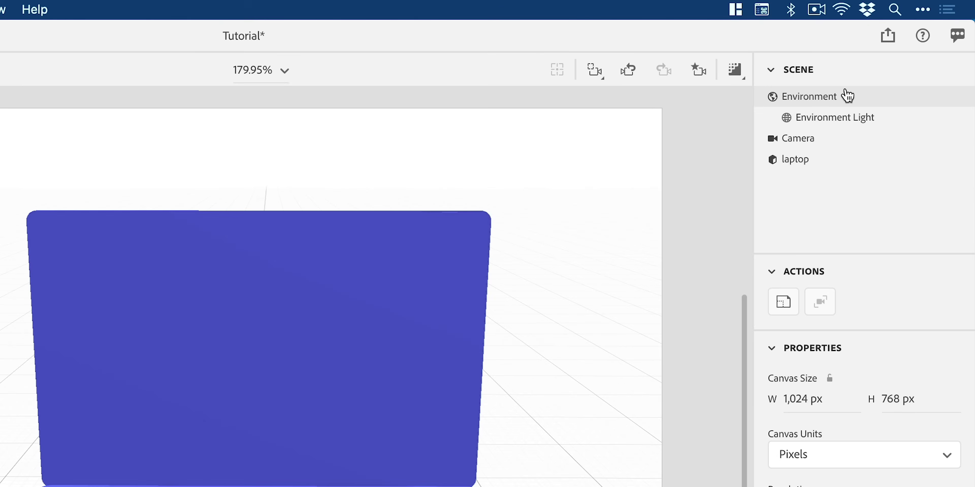
left_click(890, 63)
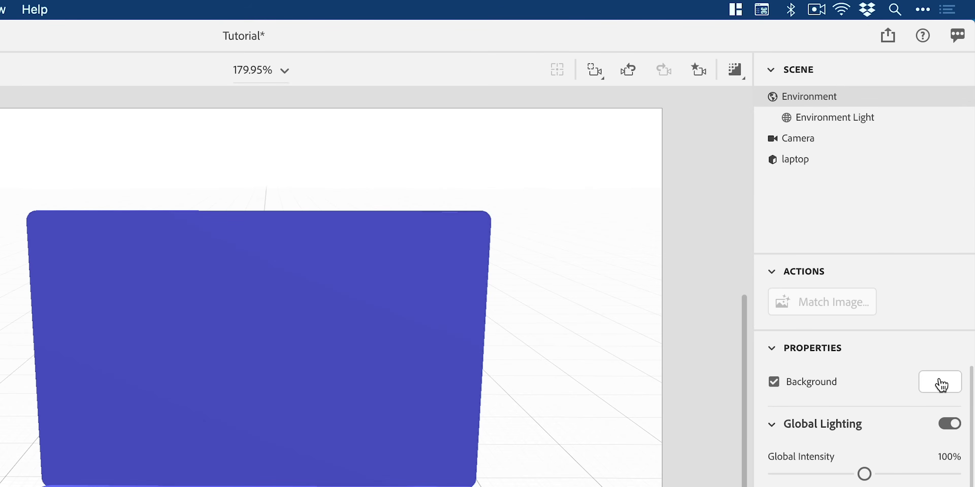
left_click(940, 384)
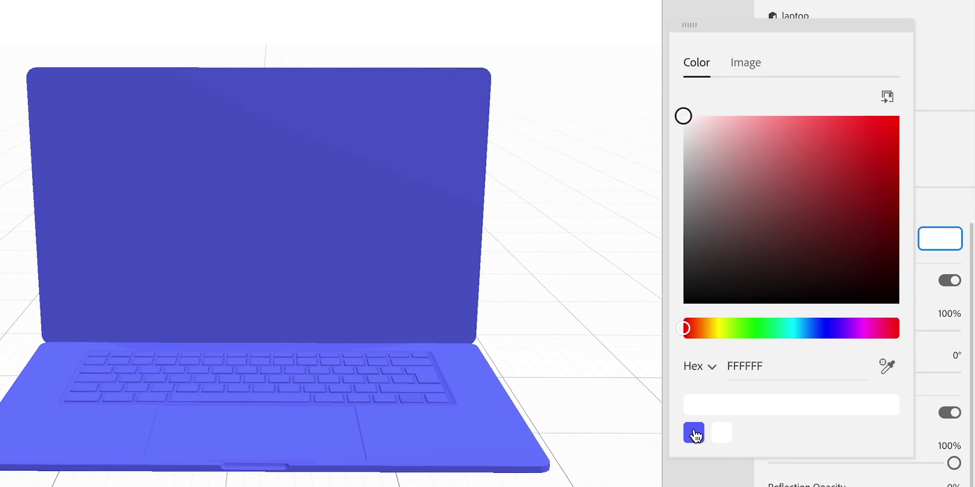
left_click(694, 432)
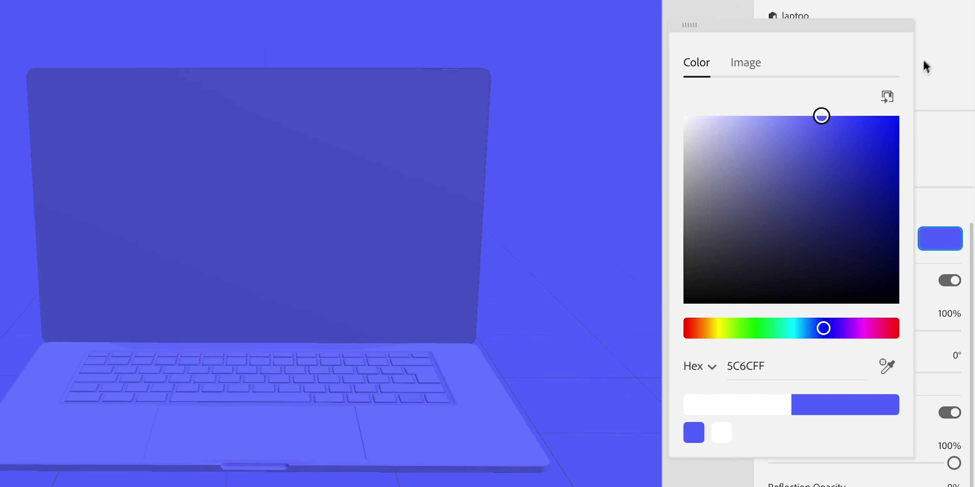
left_click(940, 39)
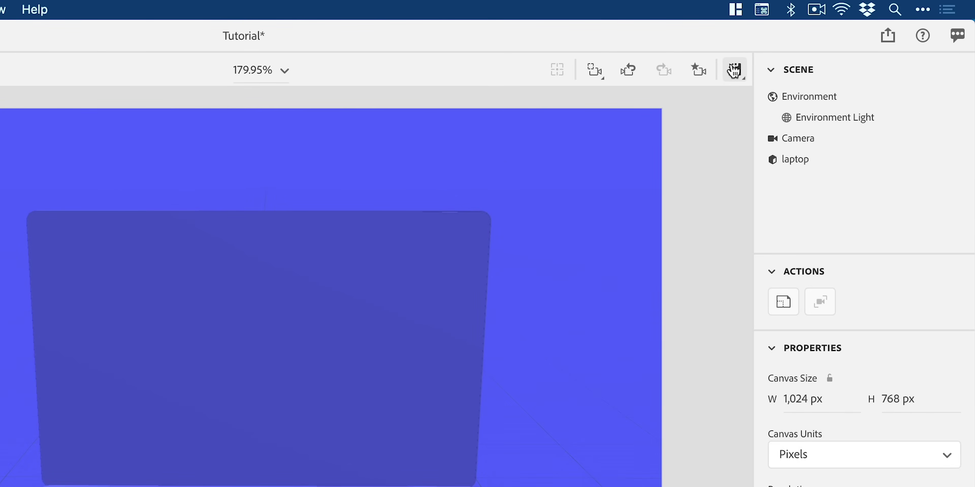
- Turn on Render Preview and hide the floor grid
left_click(734, 70)
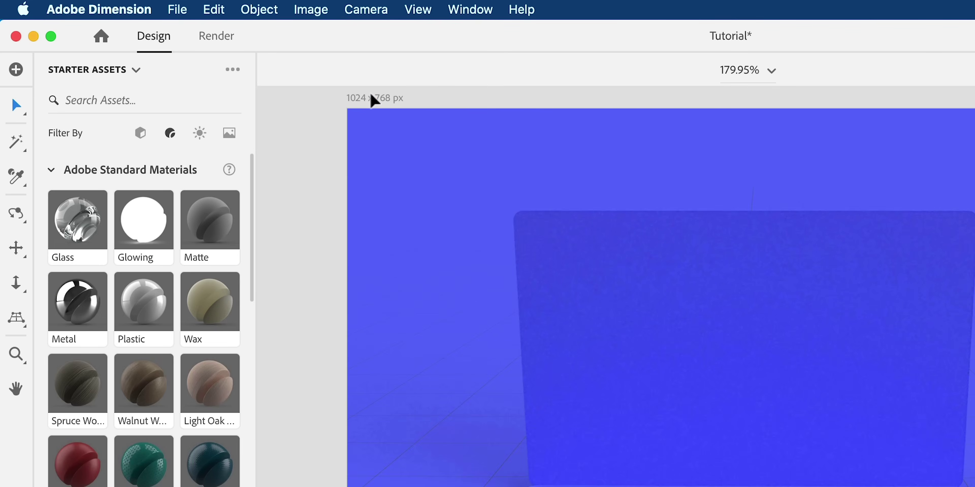
left_click(373, 100)
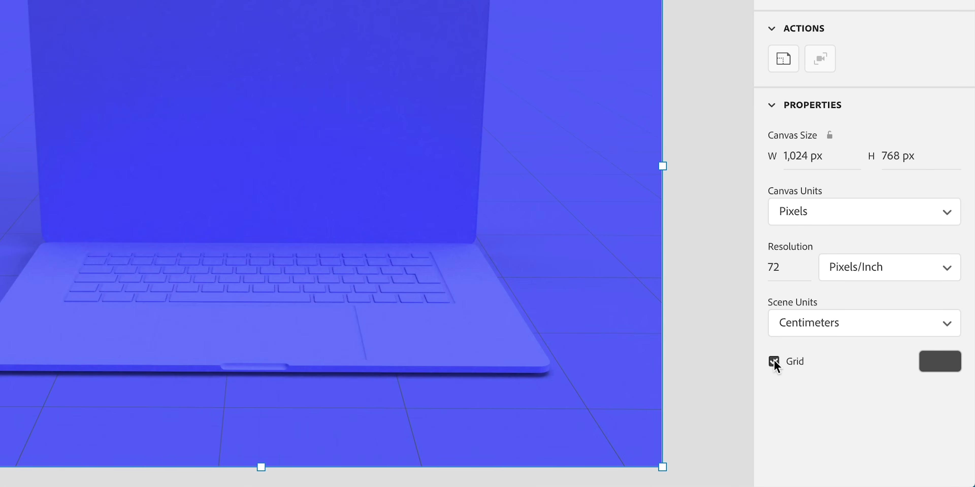
left_click(773, 362)
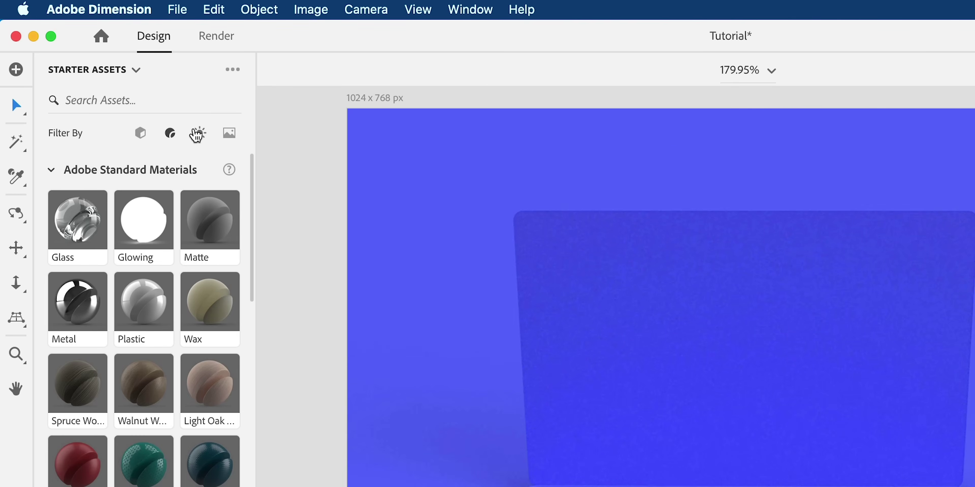
- Filter assets to lights, try Studio Low Key and Key and Fill, then apply Studio Front Key Light
left_click(197, 135)
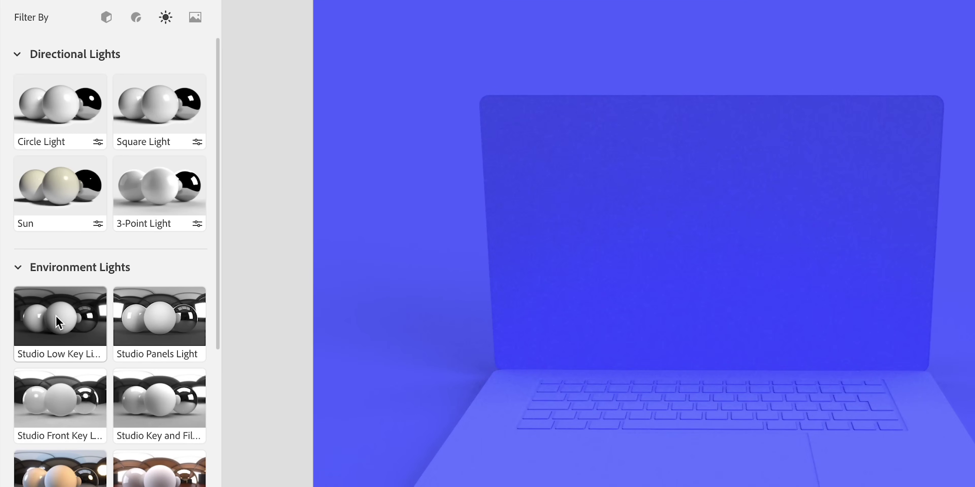
left_click(56, 316)
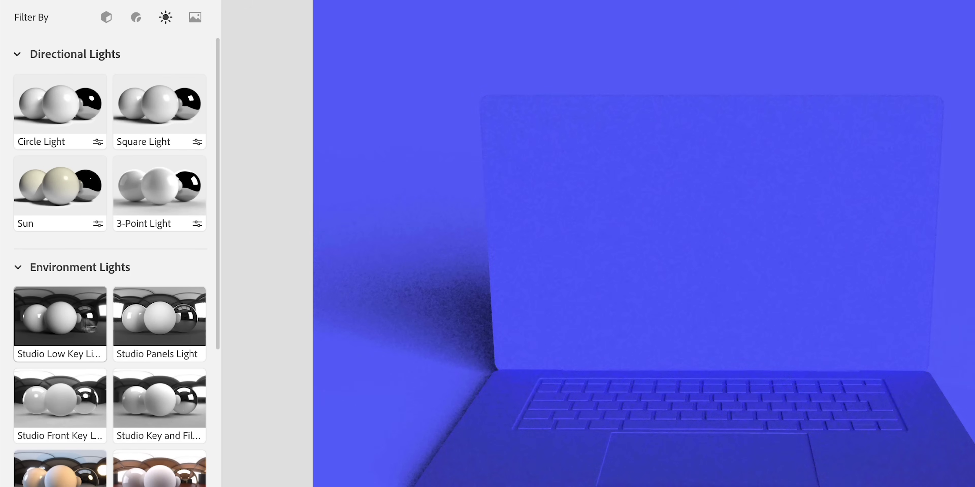
left_click(150, 328)
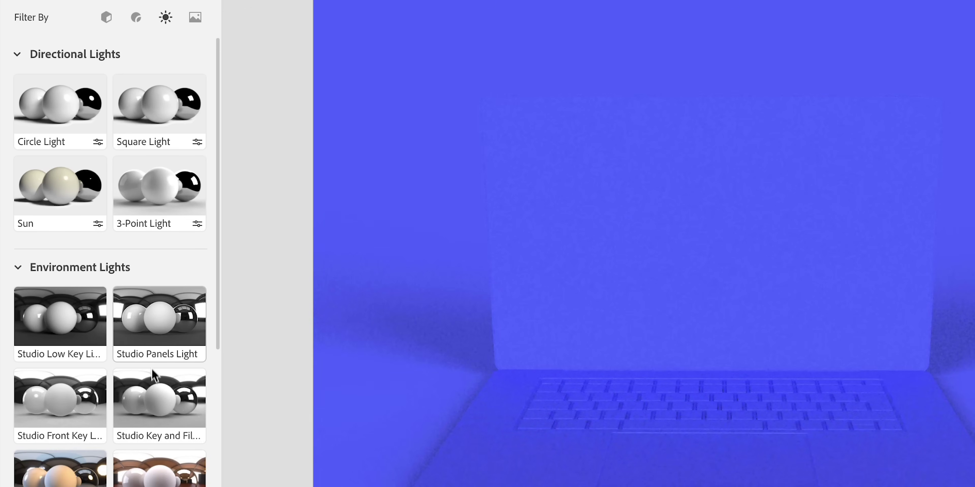
left_click(154, 394)
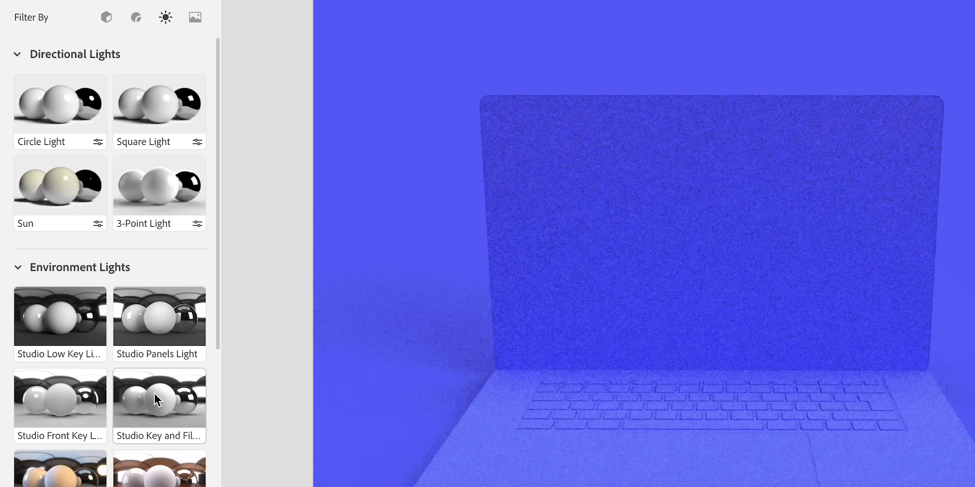
left_click(64, 405)
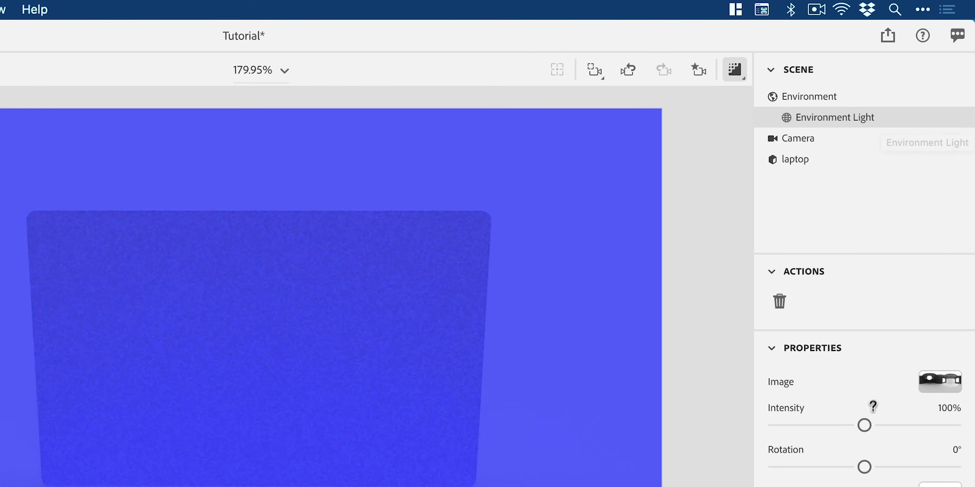
- Try the environment light at 135% intensity, a colour tint, and -94° rotation
left_click_drag(865, 427, 896, 426)
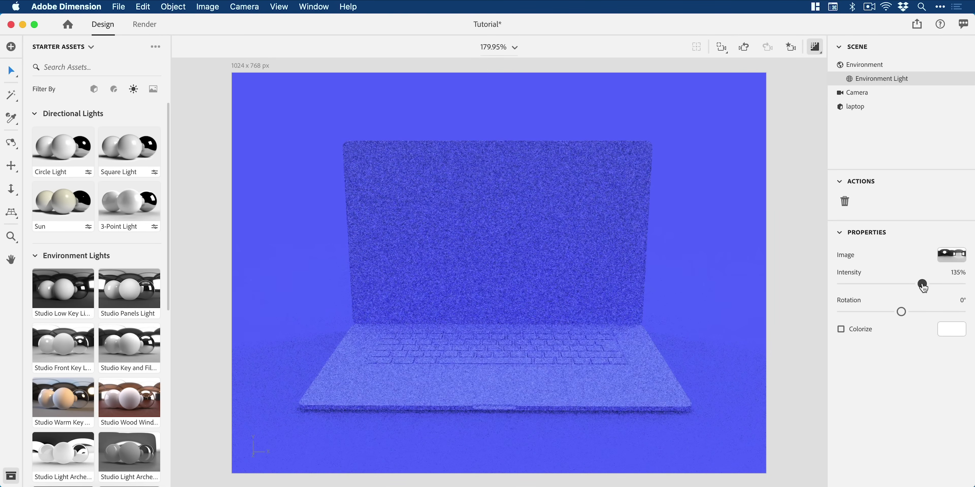
left_click(864, 329)
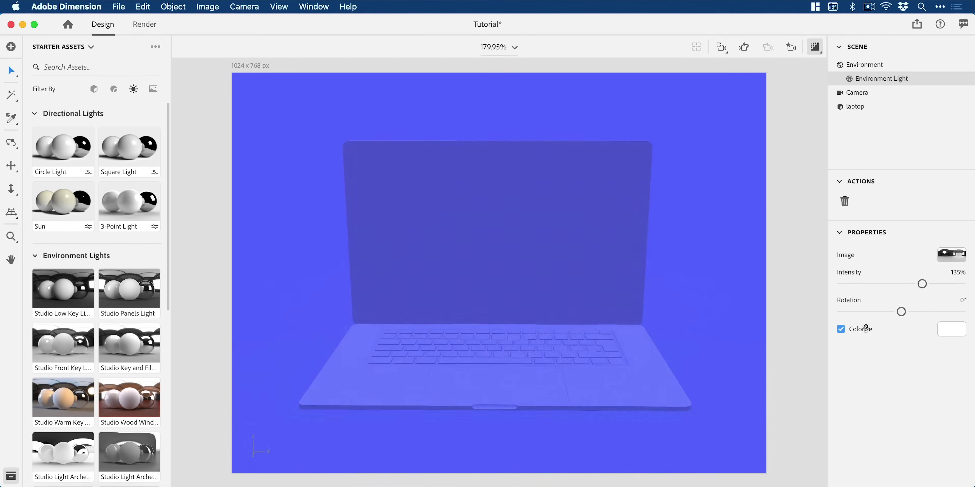
left_click(864, 328)
left_click_drag(901, 312, 866, 311)
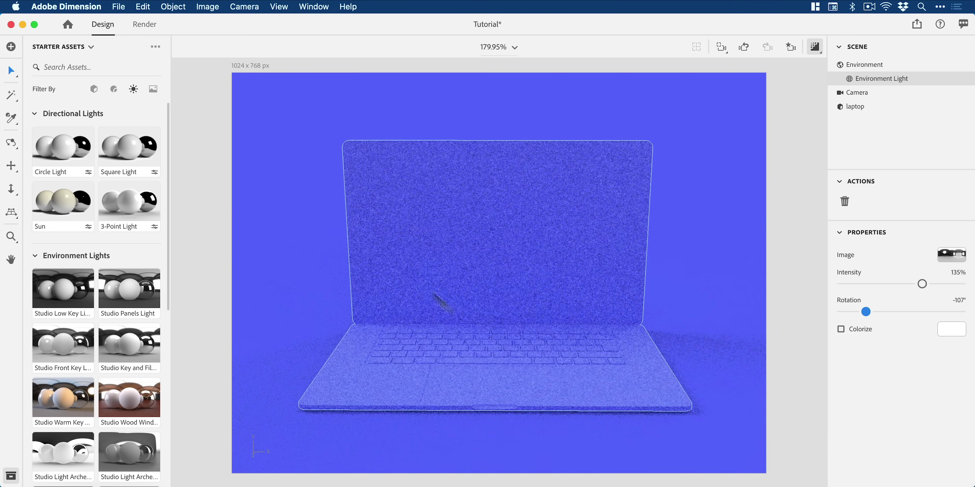
left_click(812, 261)
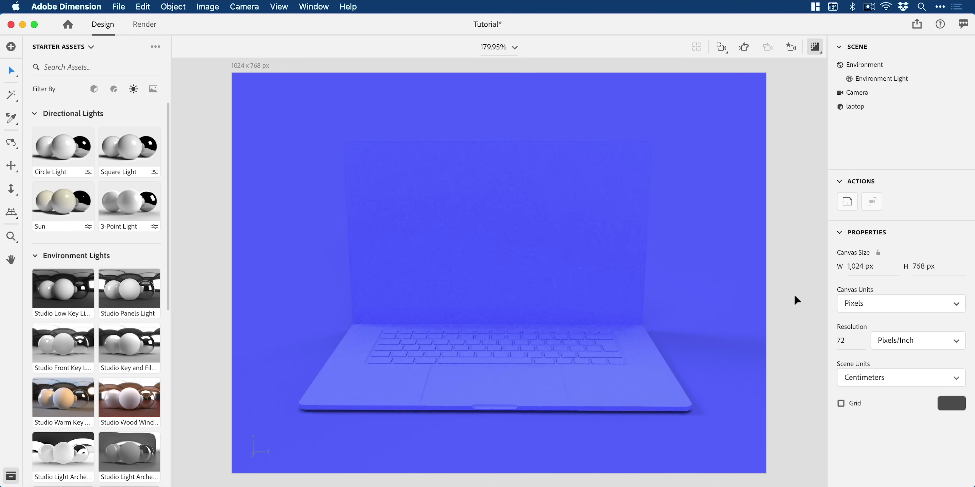
- Set the environment light to 93% intensity and 96° rotation
left_click(909, 81)
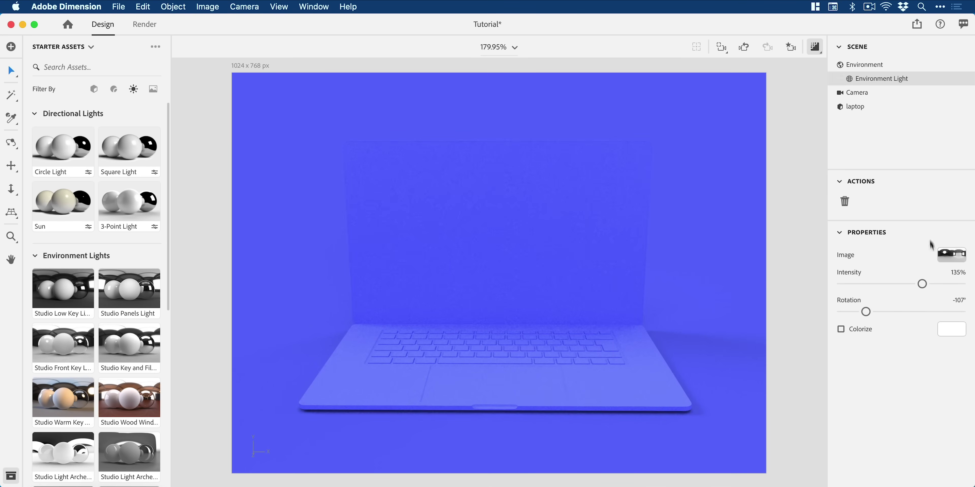
left_click_drag(922, 284, 896, 284)
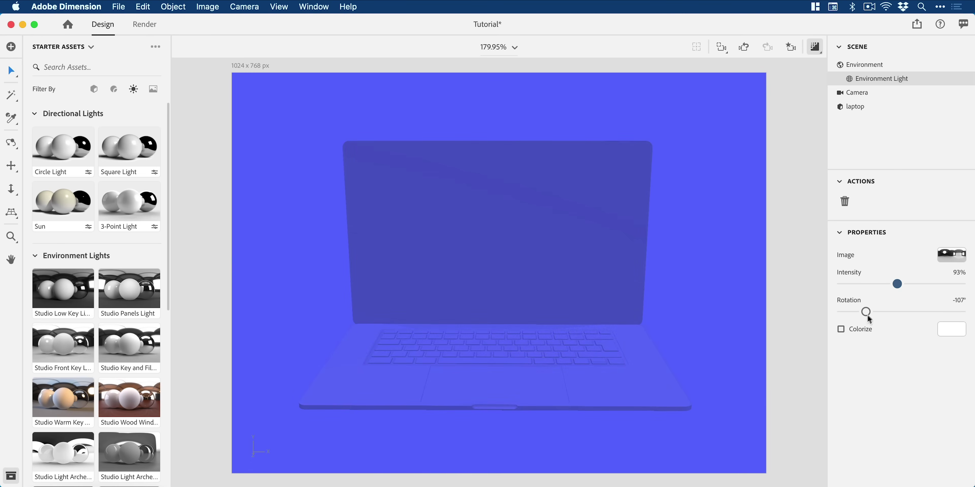
left_click_drag(866, 312, 972, 314)
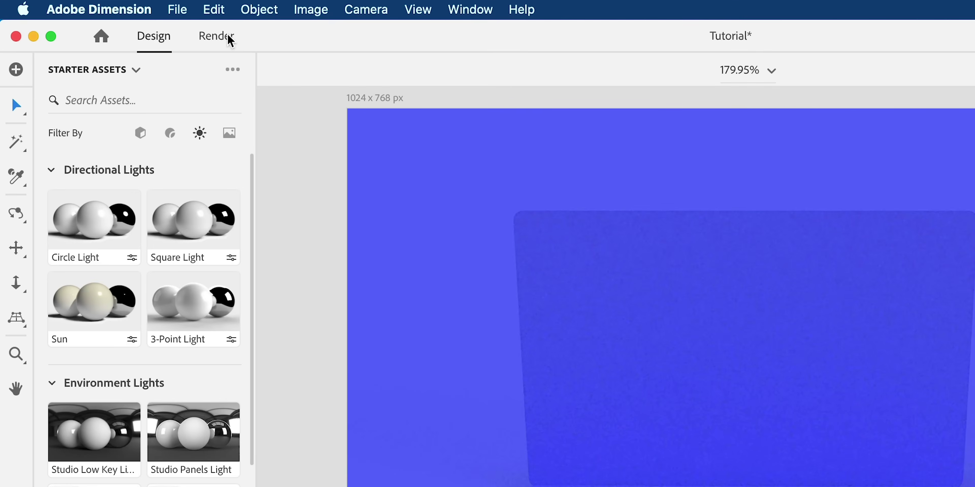
- Set the render to the Front view only, file name Clay, at High (Slow) quality
left_click(228, 36)
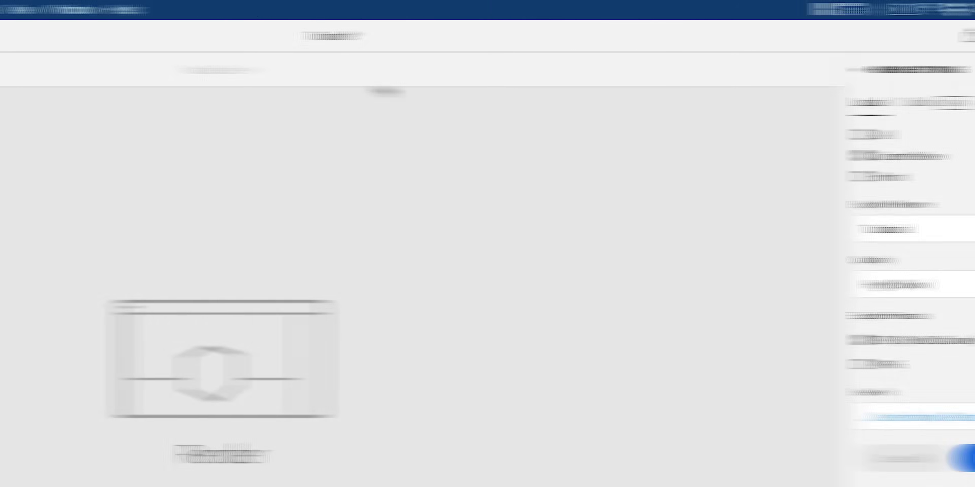
left_click(774, 158)
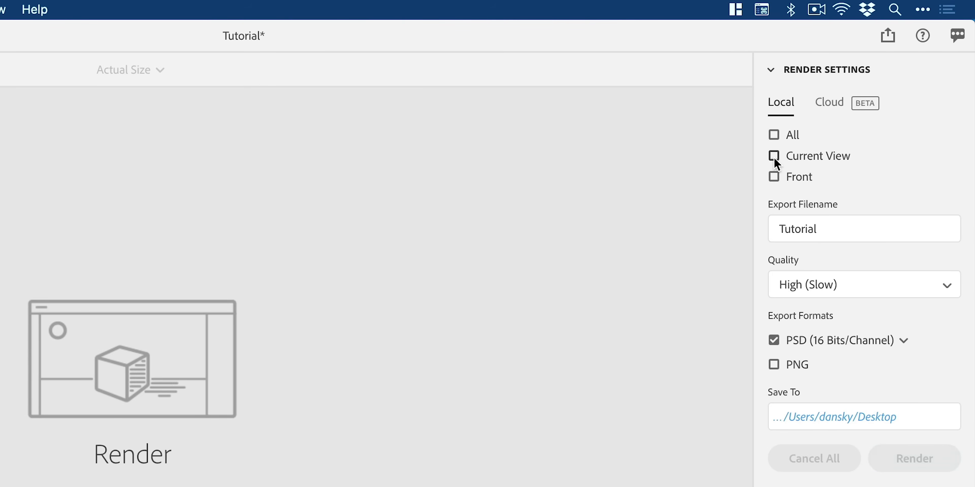
left_click(773, 176)
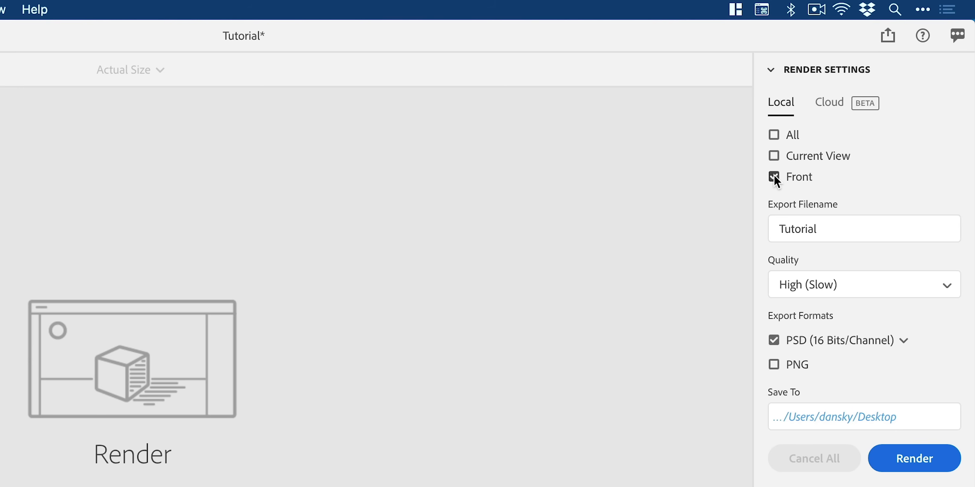
double_click(841, 233)
type("Clay")
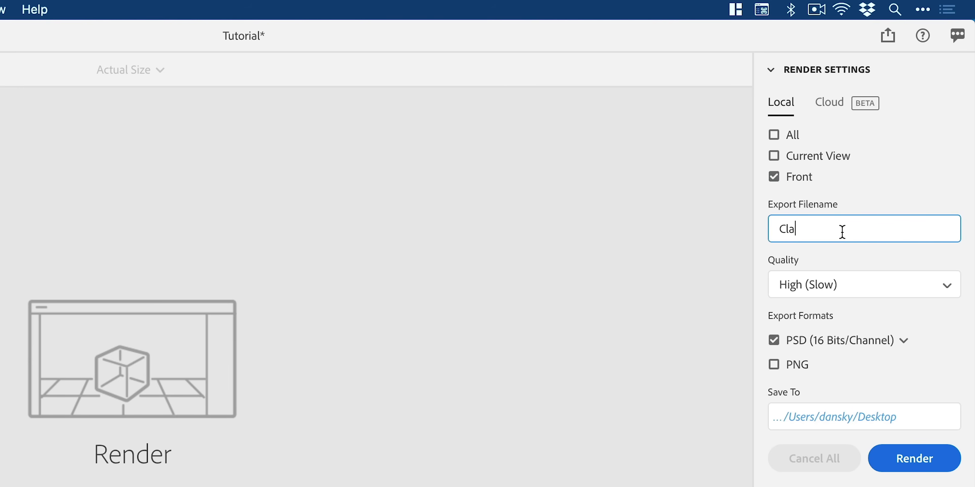
left_click(837, 289)
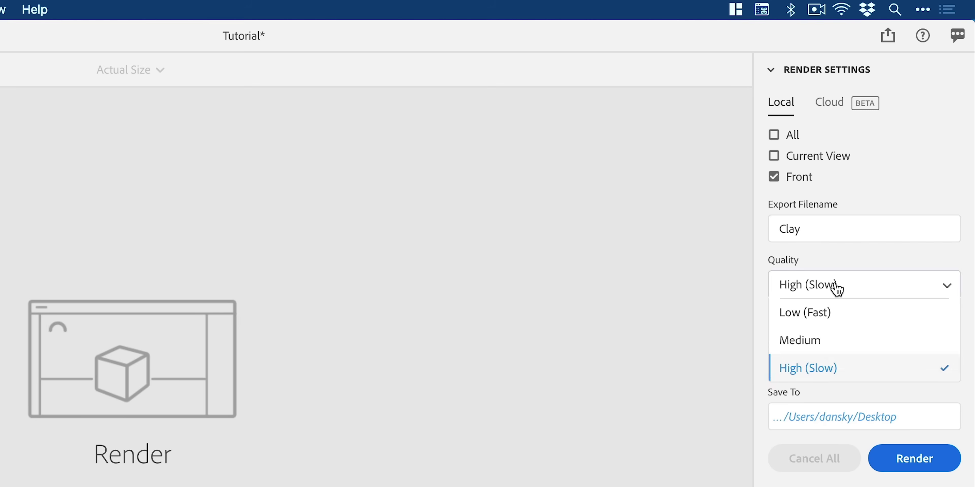
left_click(859, 374)
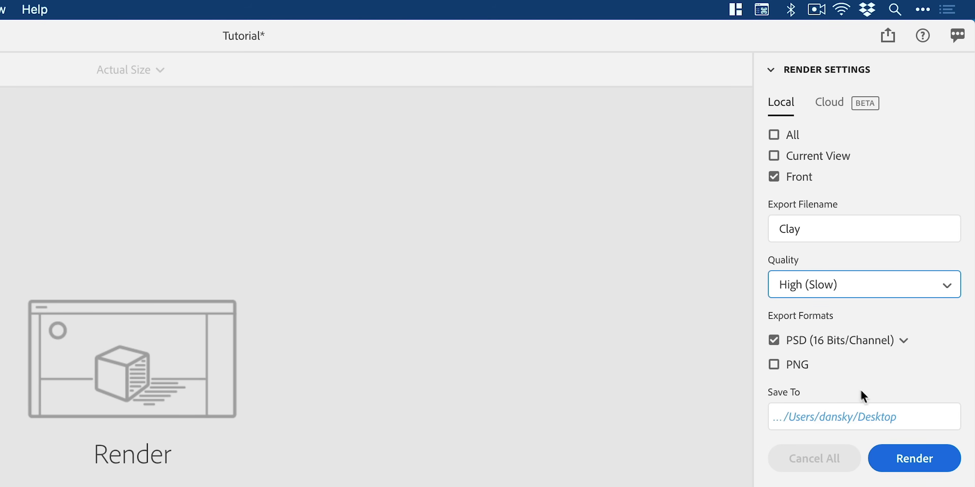
- Start the Clay render, cancel it, and return to the Design workspace
left_click(909, 451)
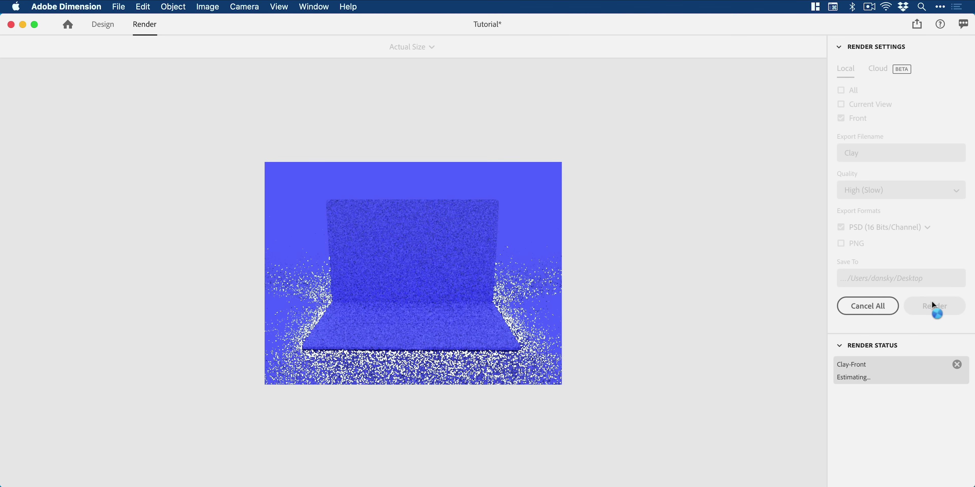
left_click(883, 303)
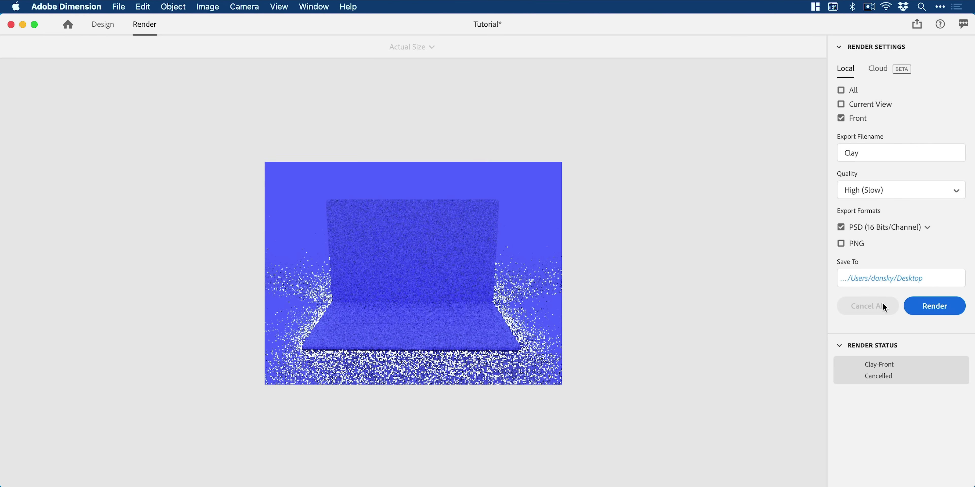
left_click(102, 25)
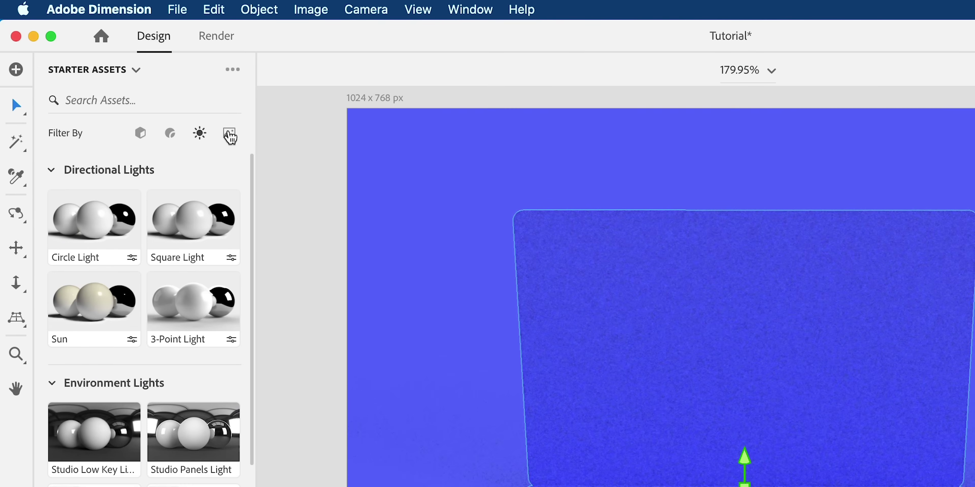
- Filter Starter Assets to Images and scroll down to the Water graphic; the File > Import menu is opened and closed unused
left_click(153, 89)
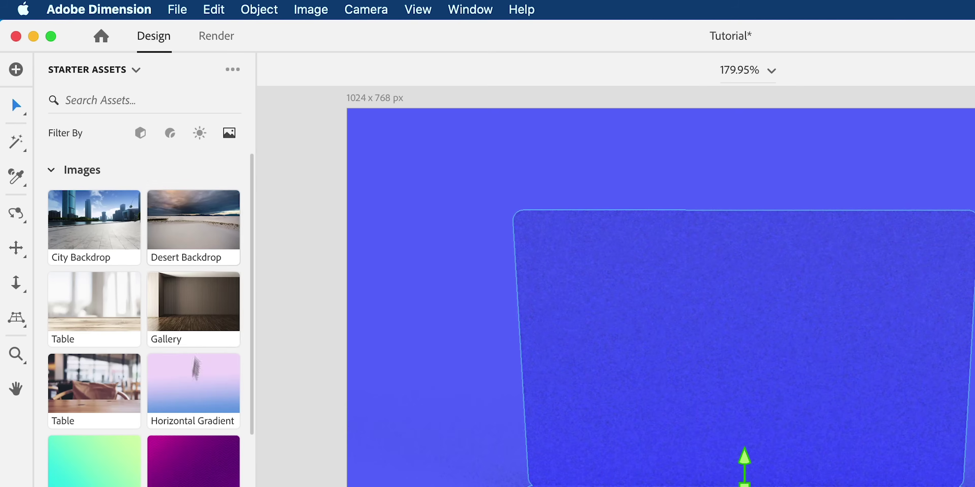
scroll(186, 422, "down", 10)
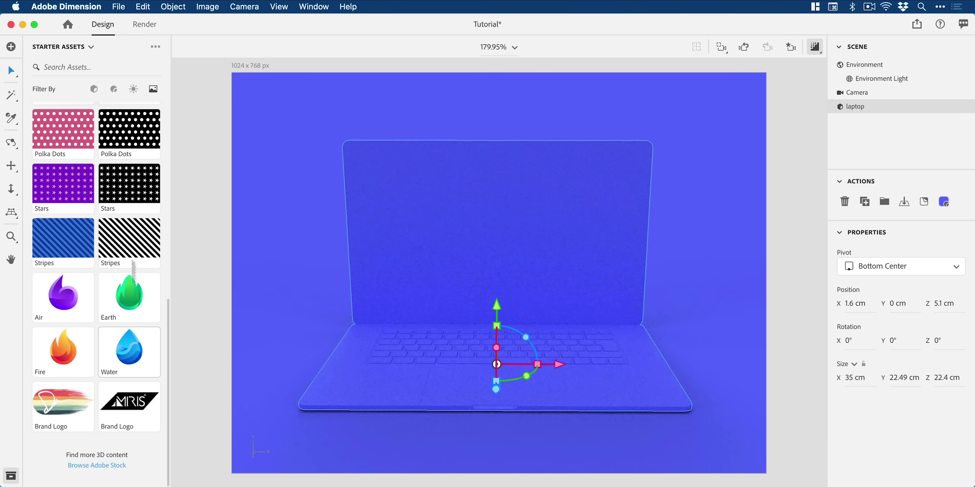
left_click(124, 7)
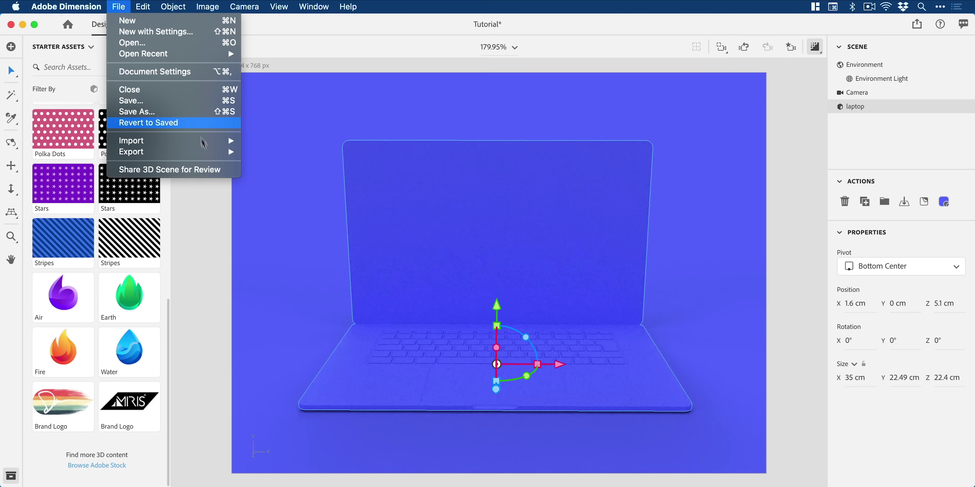
mouse_move(208, 145)
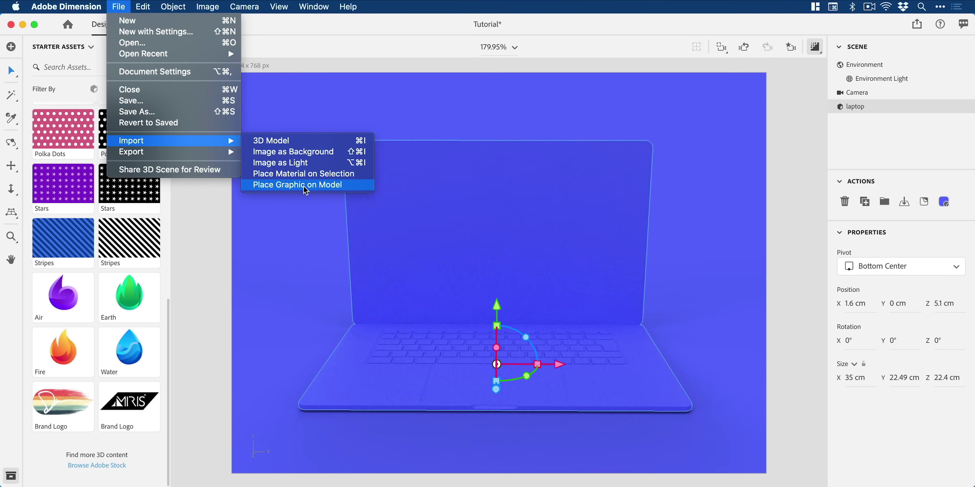
left_click(121, 350)
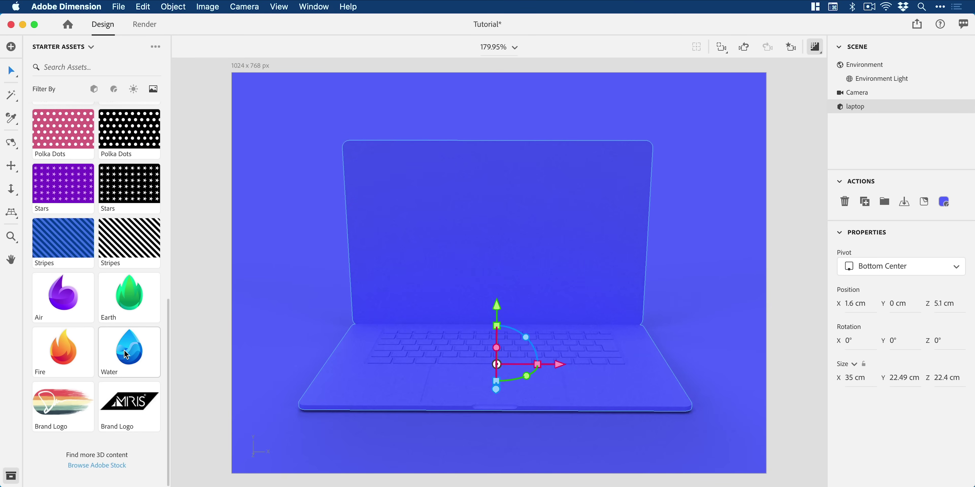
- Drop the Water graphic onto the laptop screen and shrink the decal to about 15.6% scale
left_click_drag(126, 355, 489, 244)
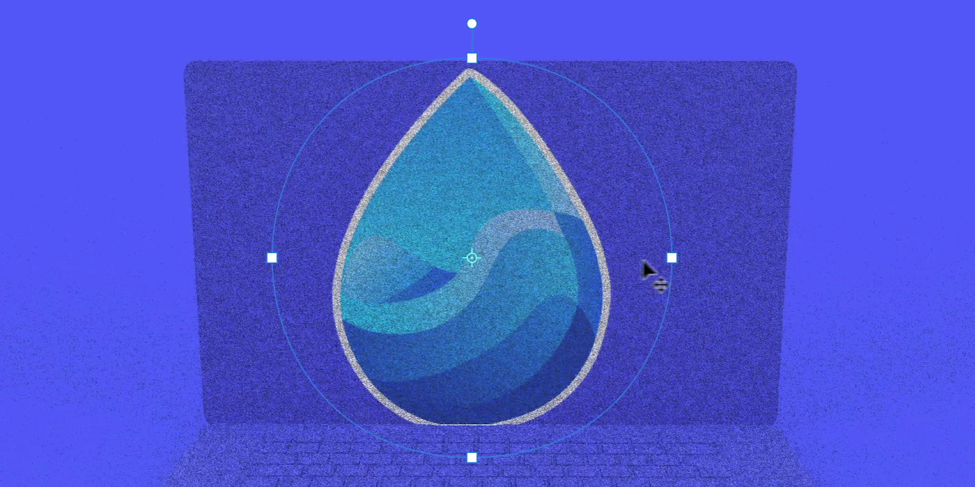
left_click_drag(671, 258, 568, 239)
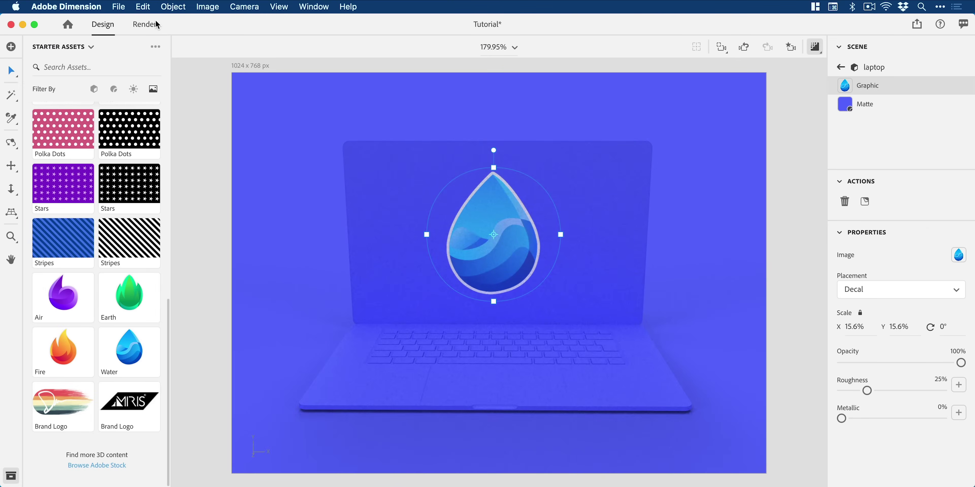
- Relaunch the High-quality Clay PSD render of the Front view, discarding the earlier progress
left_click(157, 24)
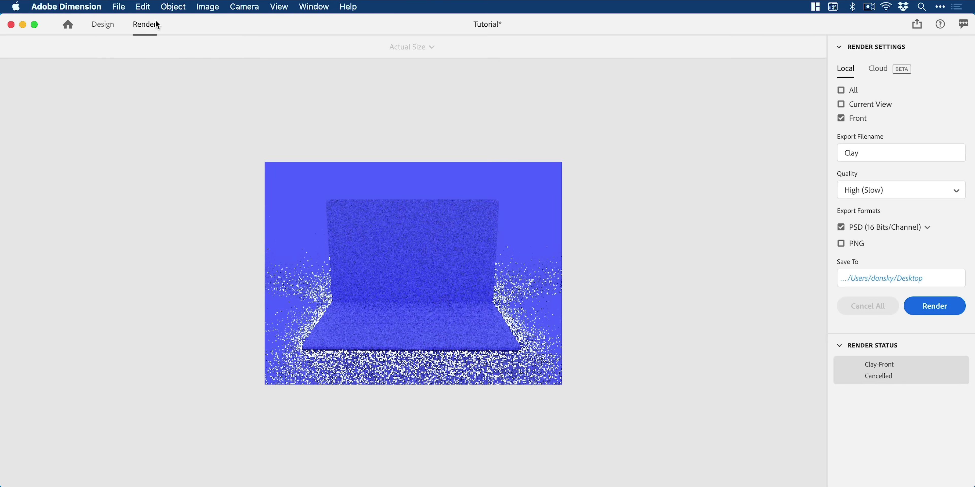
left_click(944, 312)
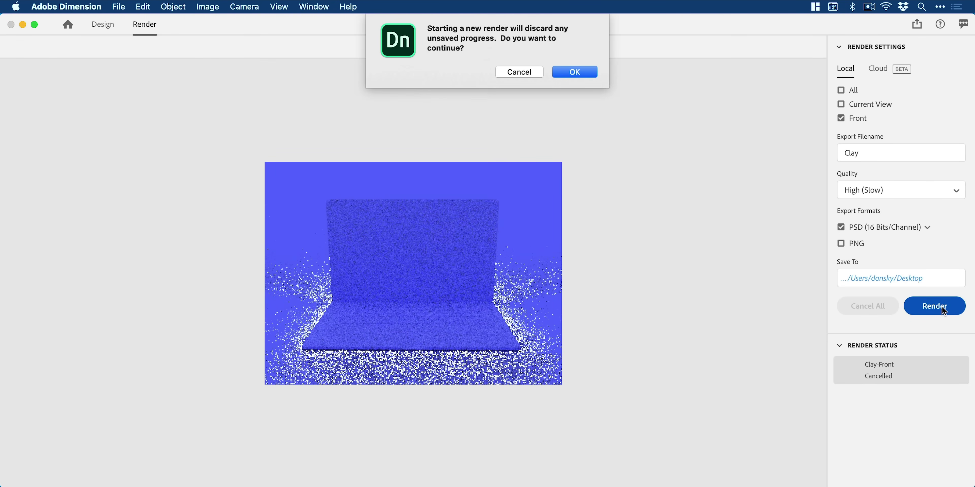
left_click(571, 74)
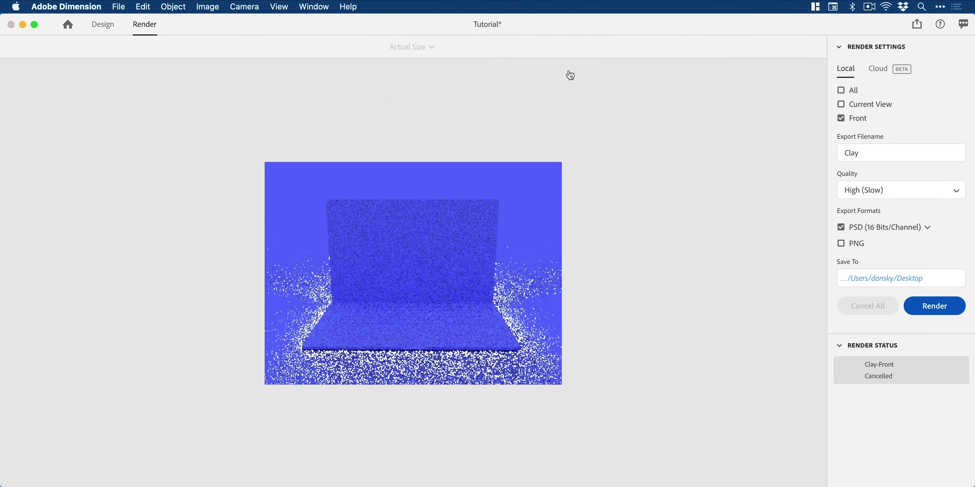